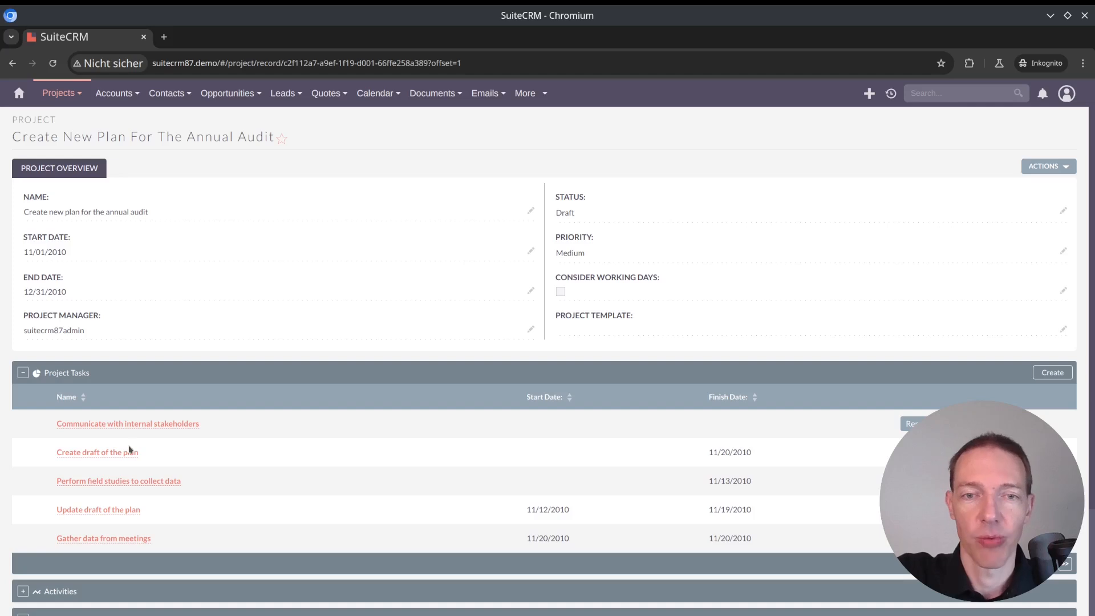
View the project task "Communicate with internal stakeholders", then open the list of standalone Tasks
click(132, 425)
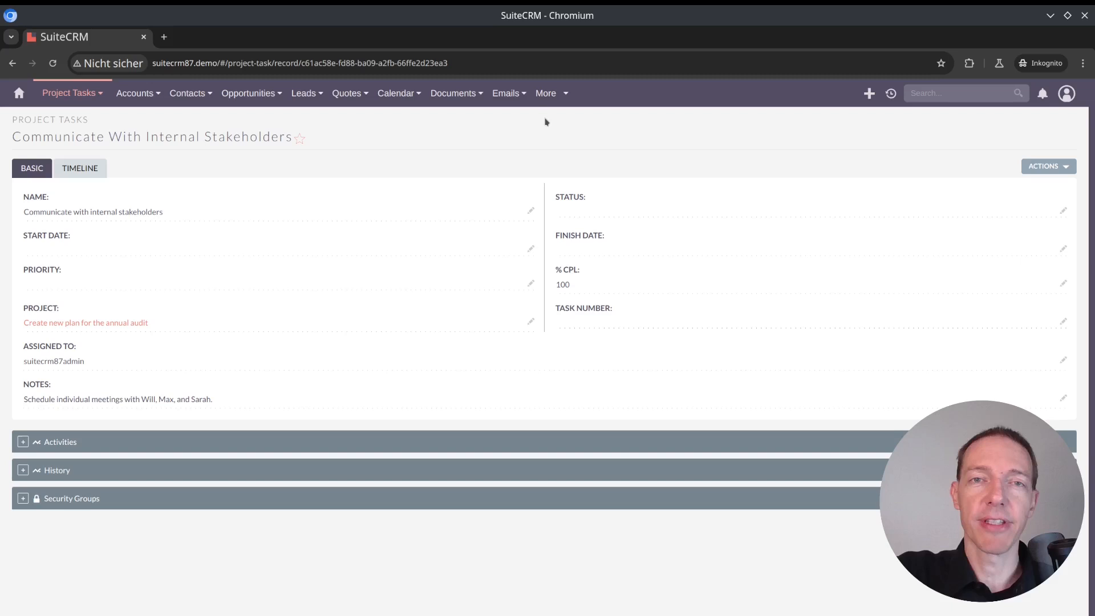
click(563, 104)
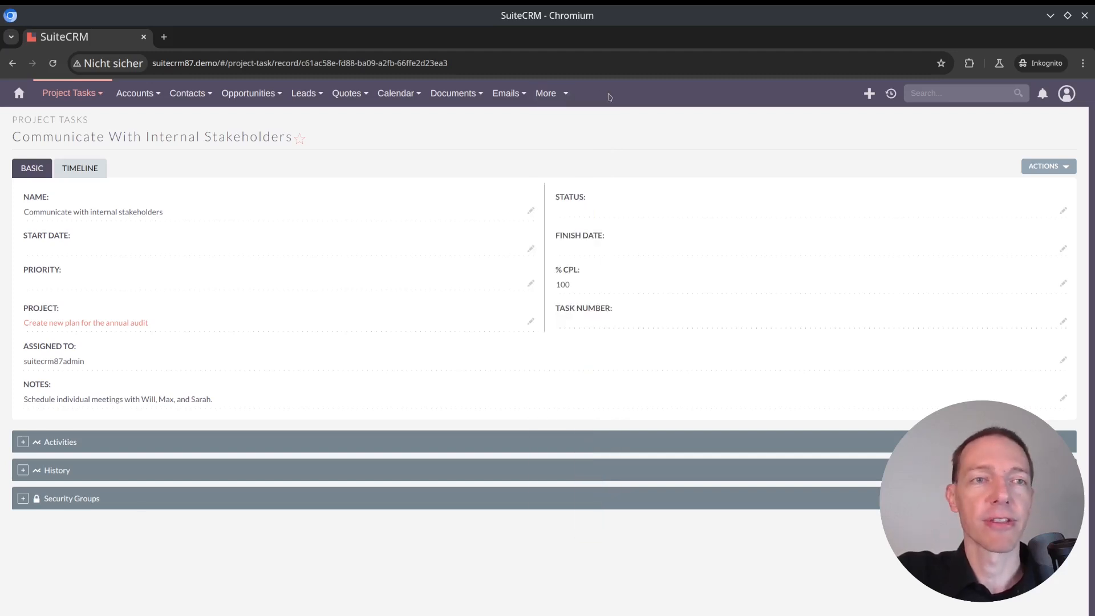
mouse_move(567, 94)
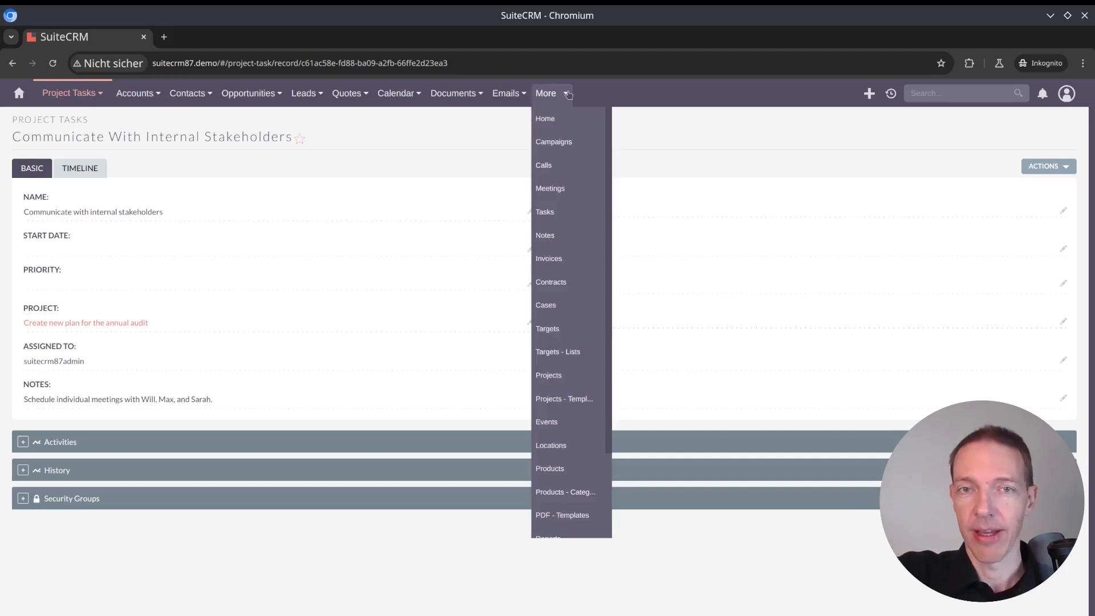
click(548, 212)
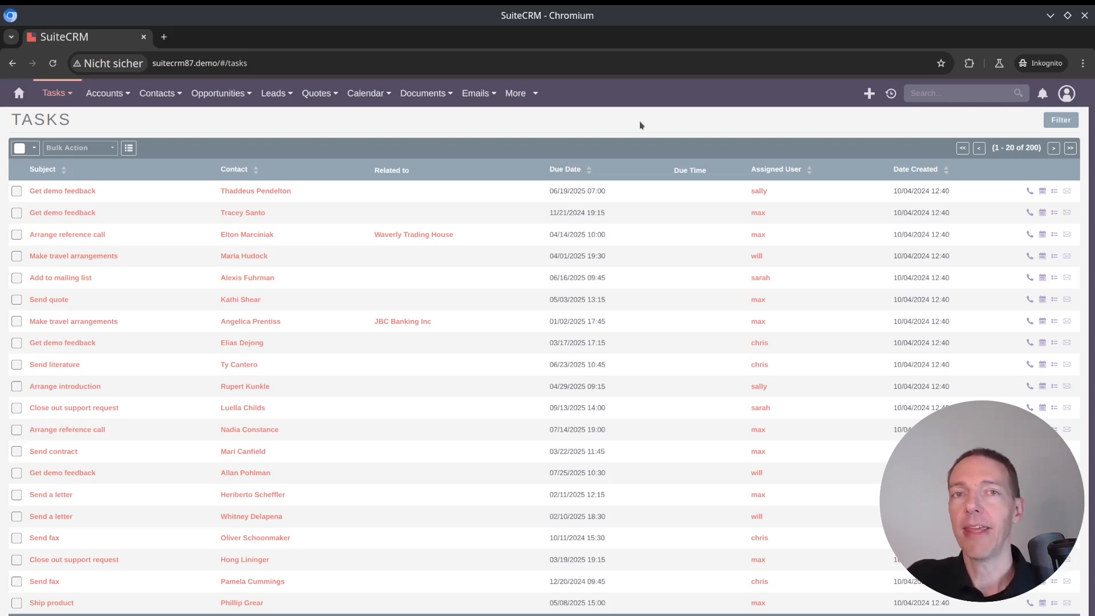
Open the opportunity "B.H. Edwards Inc - 1000 units" and review its details down to the Activities and History subpanels
click(211, 96)
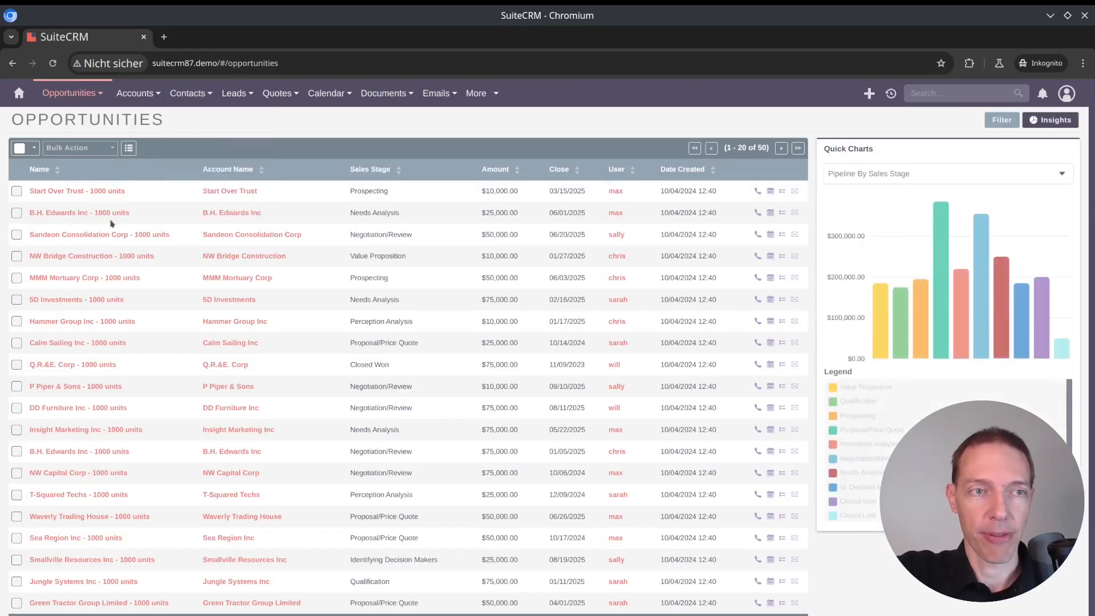
click(89, 214)
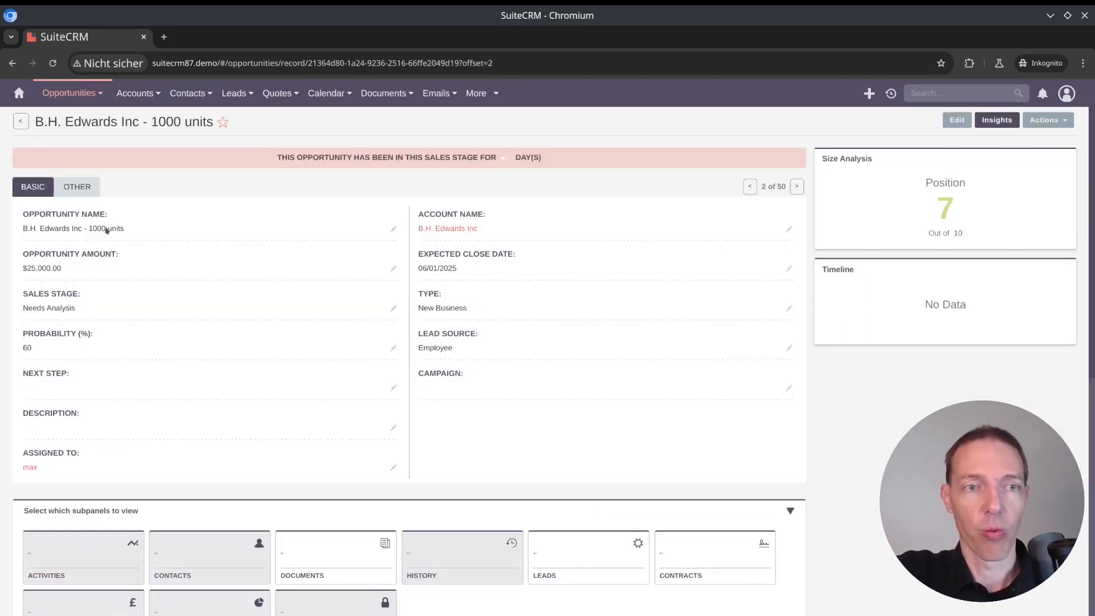
scroll(451, 348, down, 7)
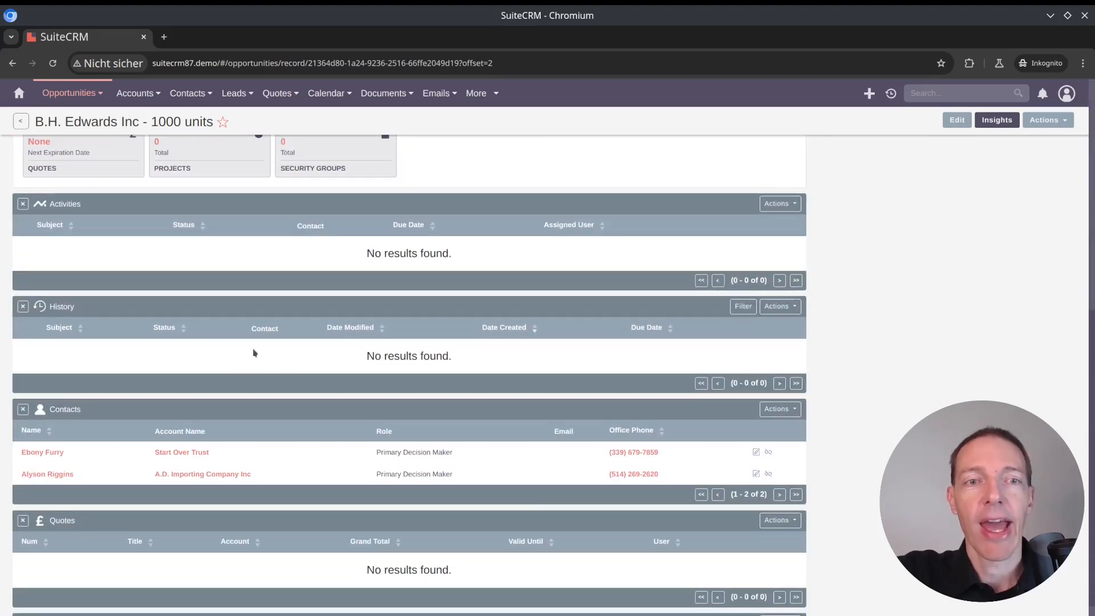
scroll(254, 352, up, 6)
scroll(263, 370, up, 2)
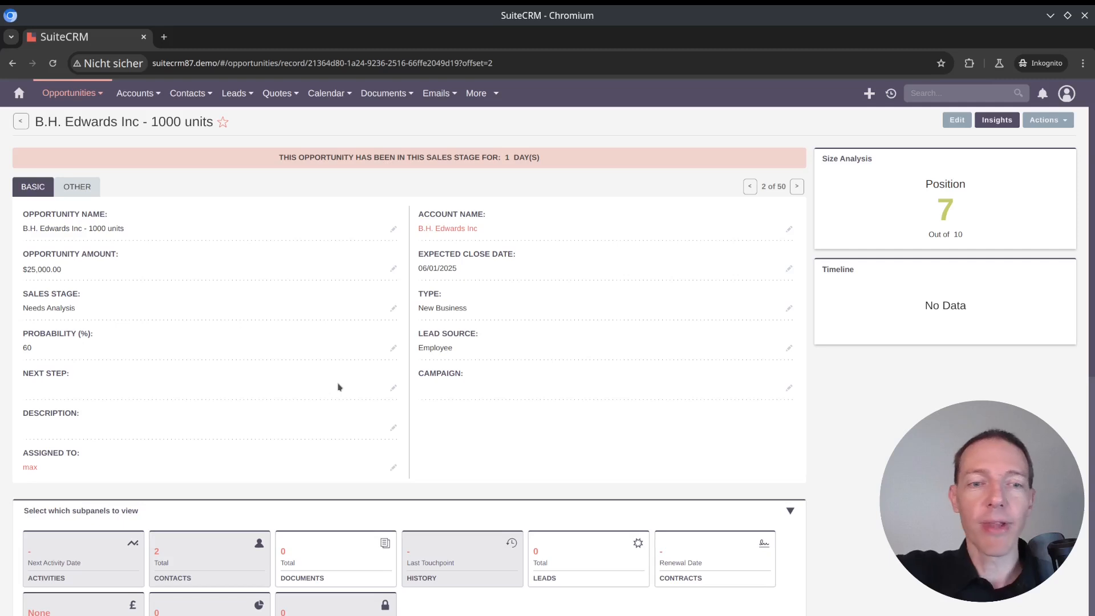
scroll(422, 412, down, 5)
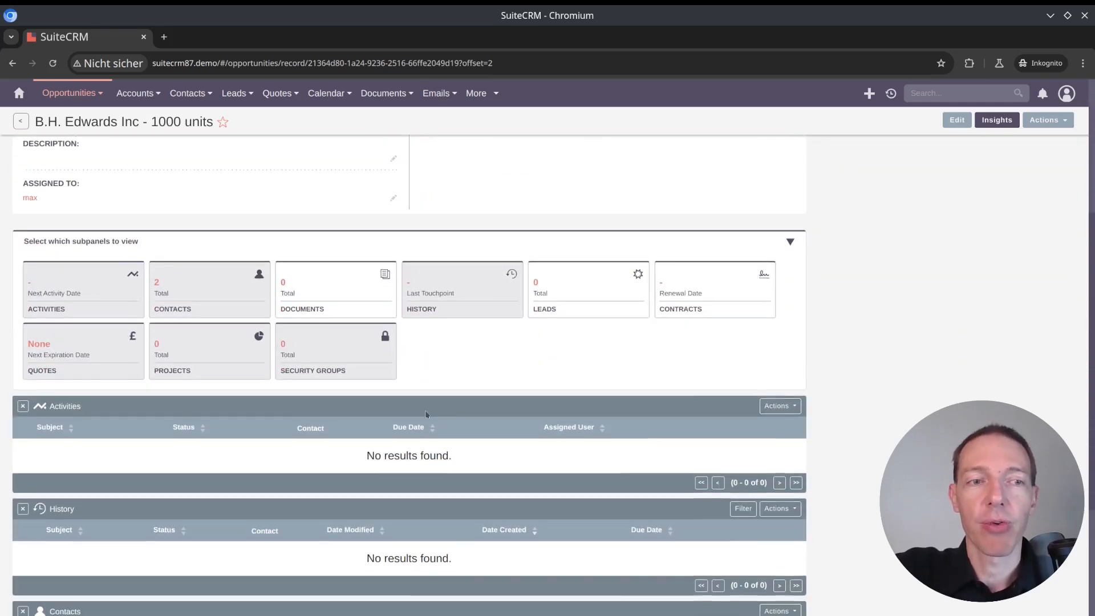
scroll(426, 413, down, 3)
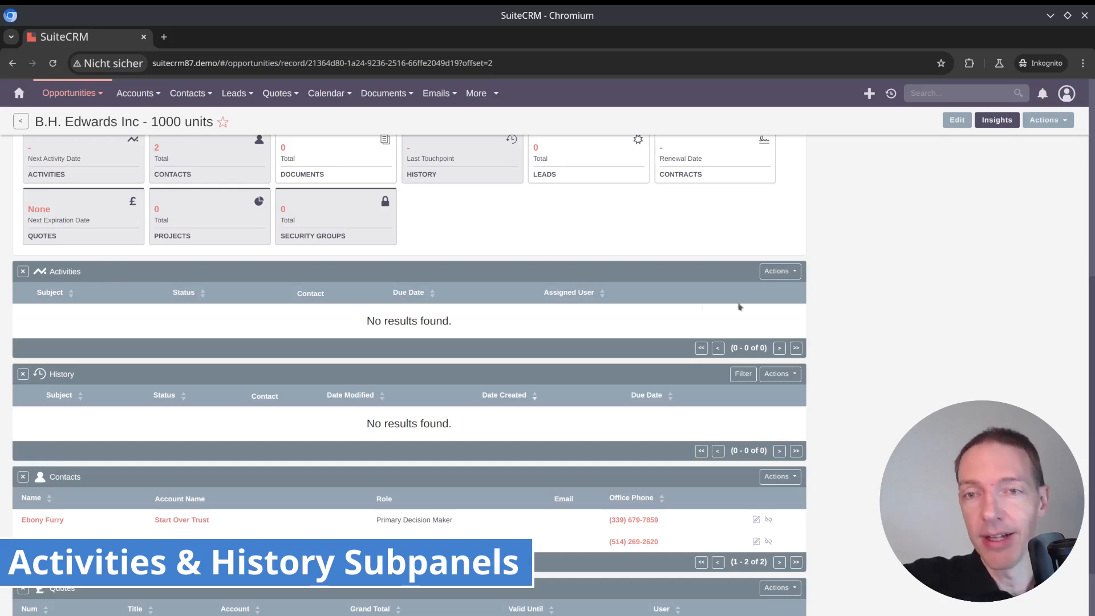
Look at which record types can be created from the opportunity's Activities and History subpanels
click(799, 270)
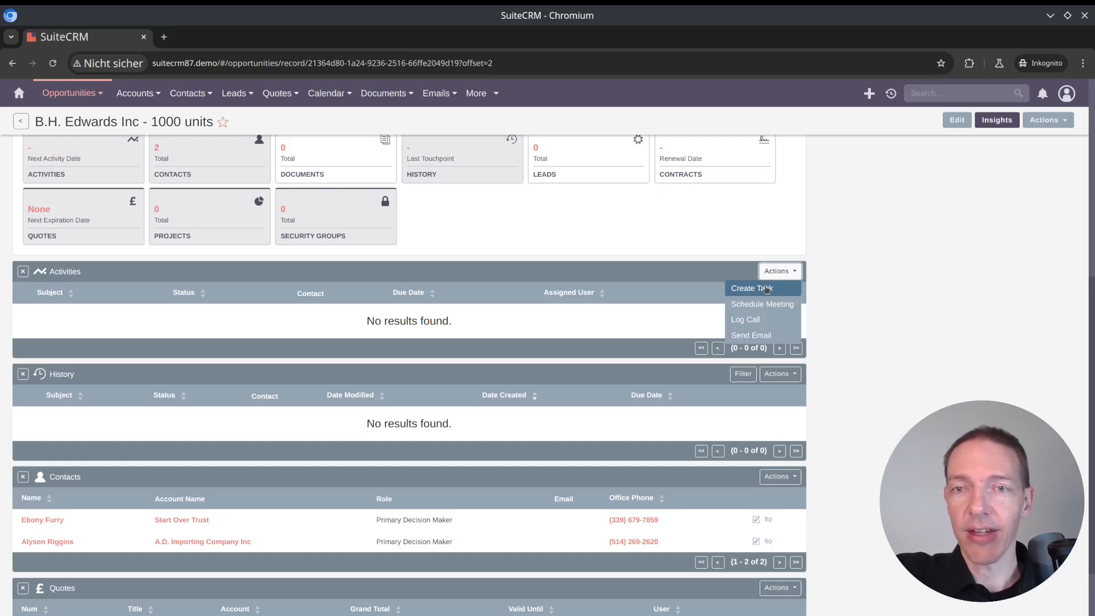
click(857, 281)
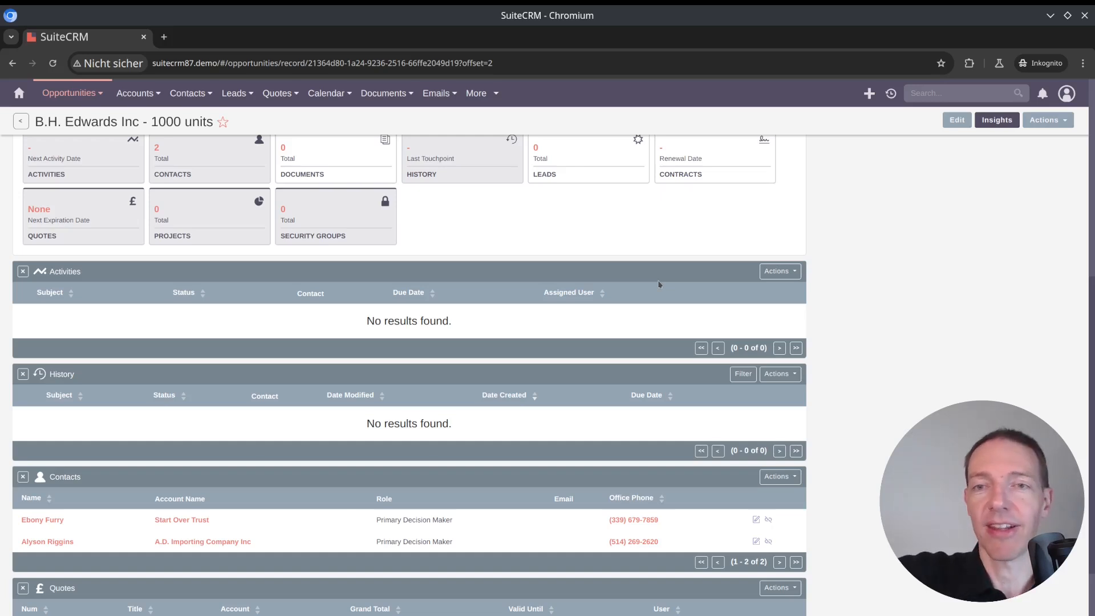
click(797, 373)
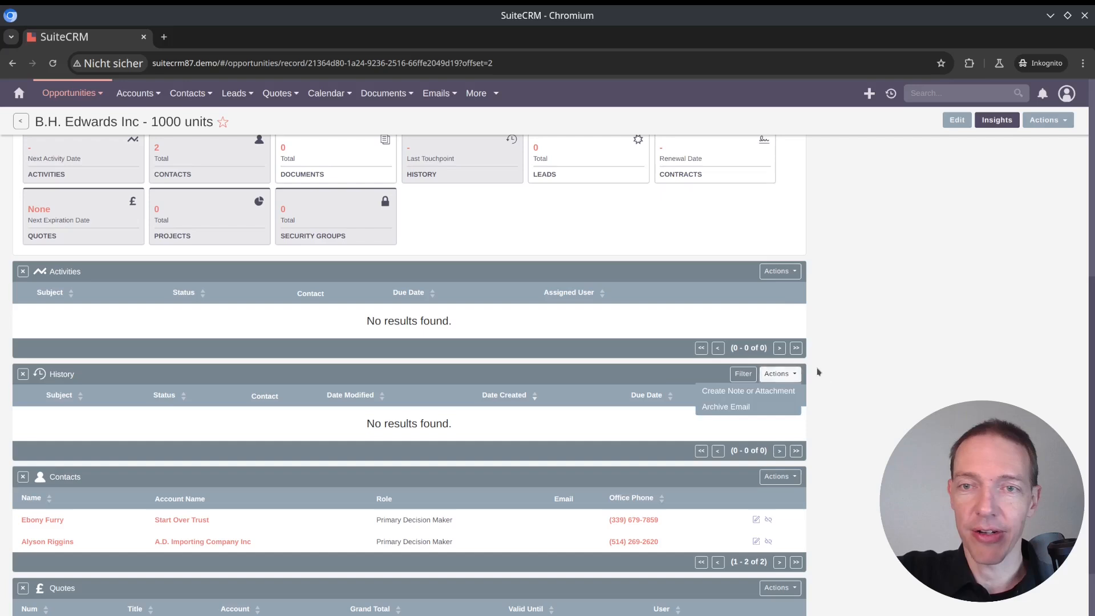
Start a new task from the opportunity's Activities subpanel and view the available status options
click(797, 270)
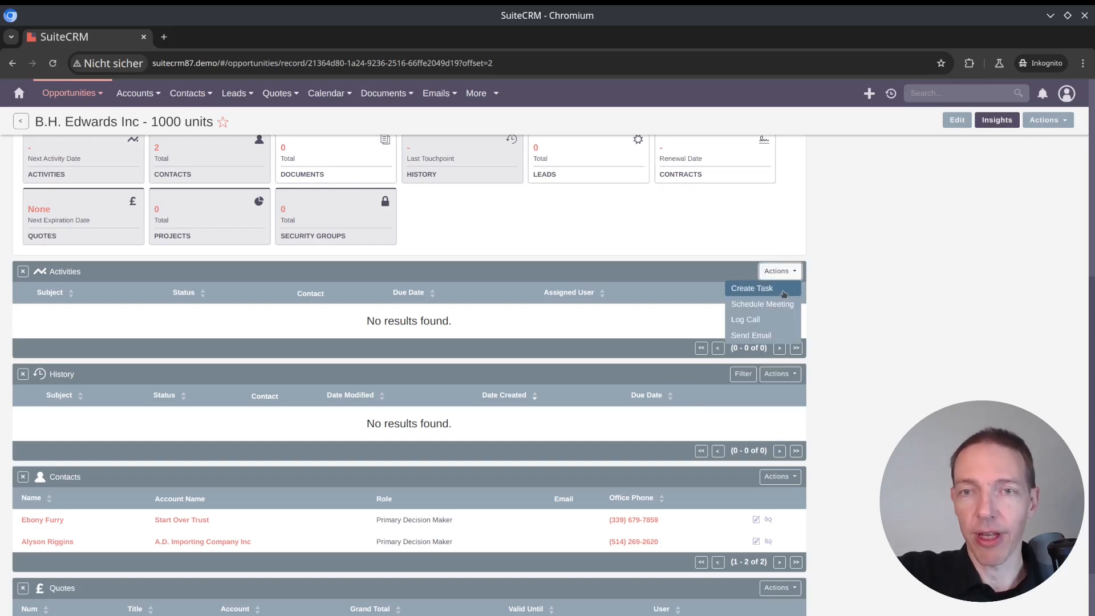
click(783, 289)
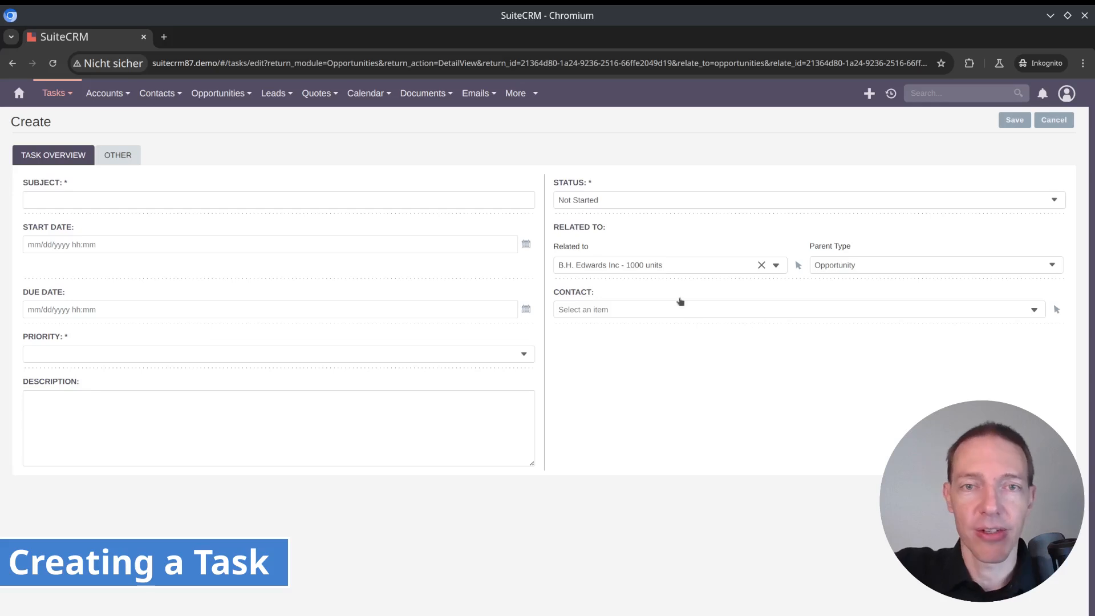
click(586, 204)
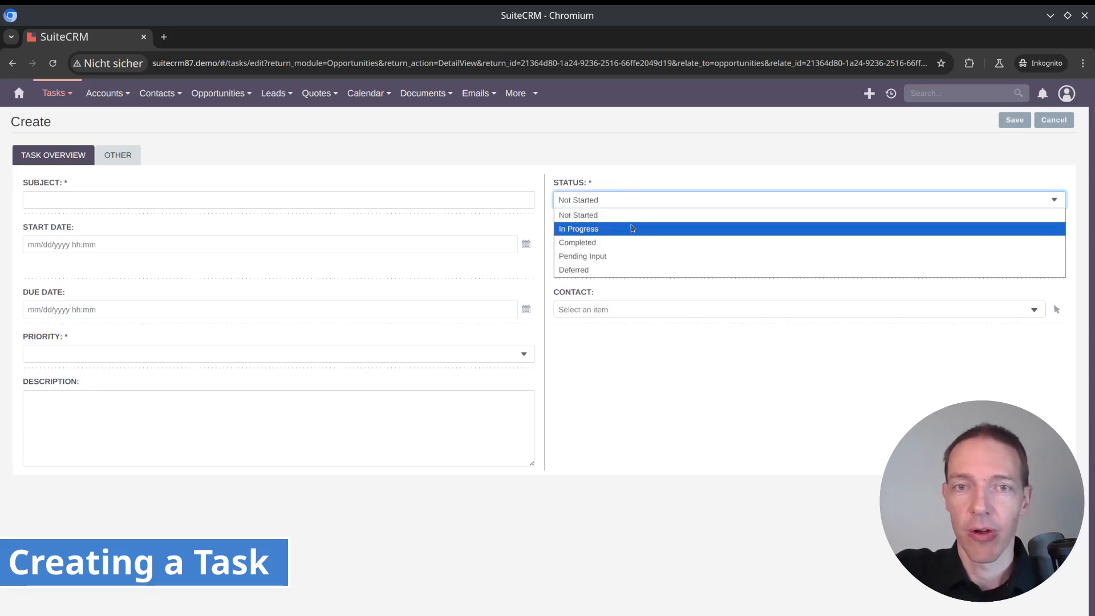
click(636, 204)
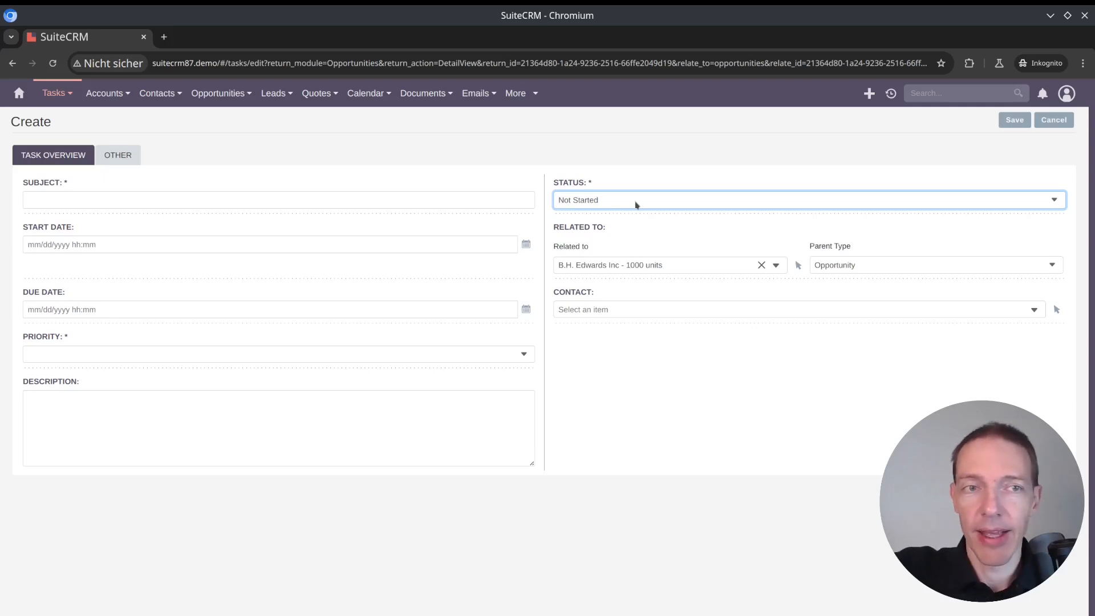
Enter "Provide installation Details" as the task's subject and set its status to In Progress
click(256, 195)
text(Pr)
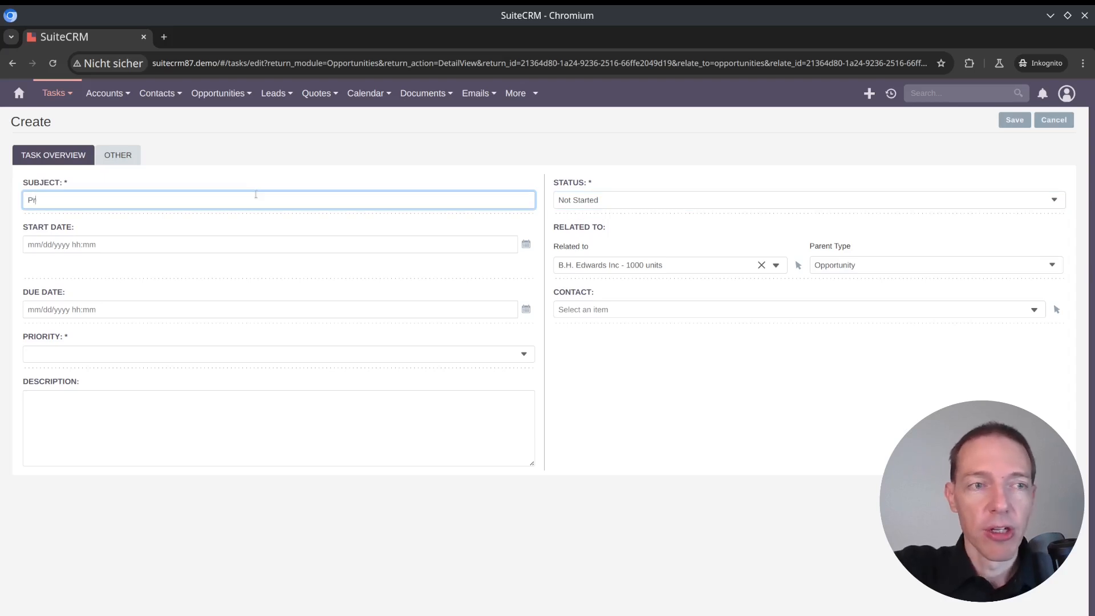
text(ovide insta)
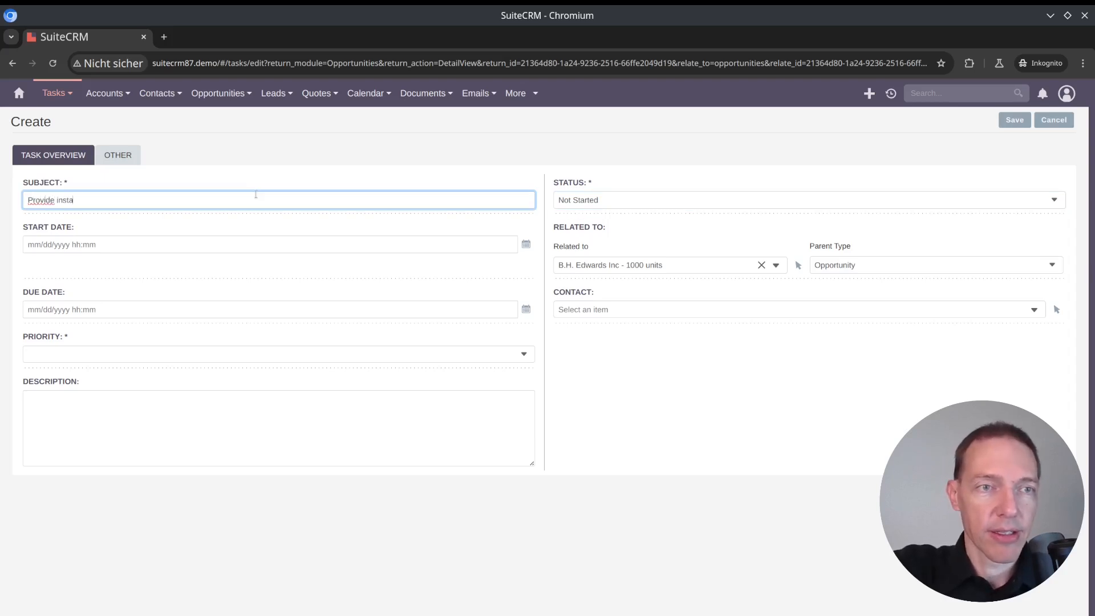
text(llation Details)
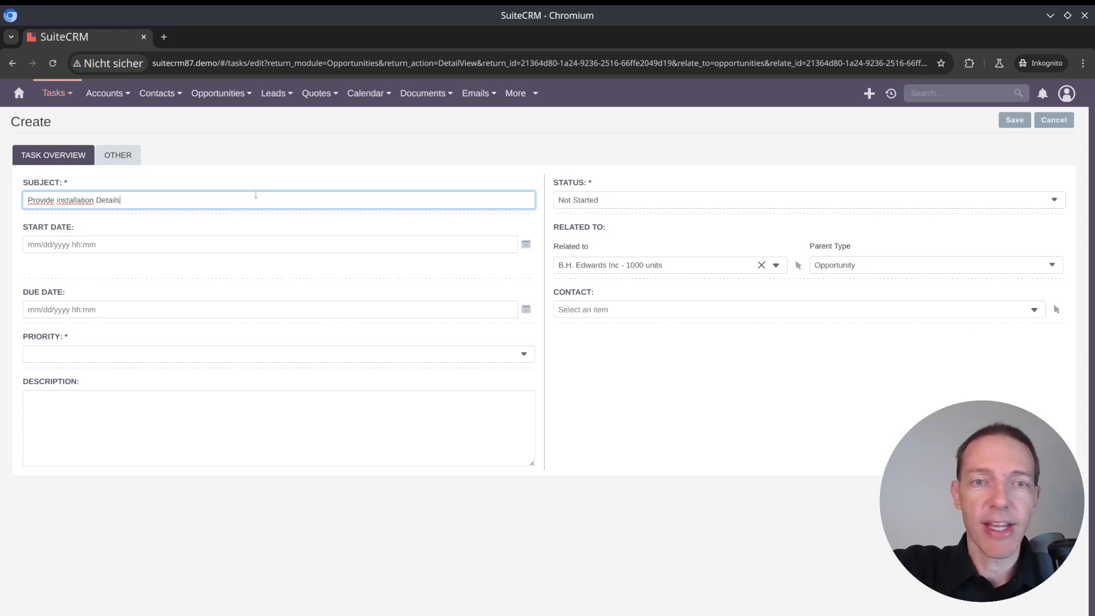
click(619, 202)
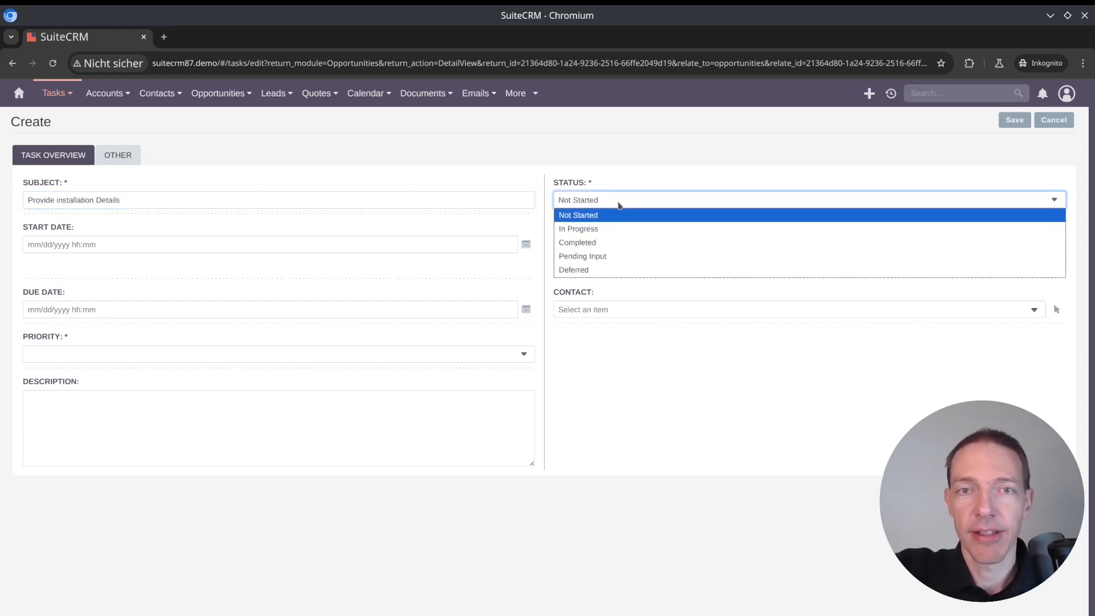
click(614, 231)
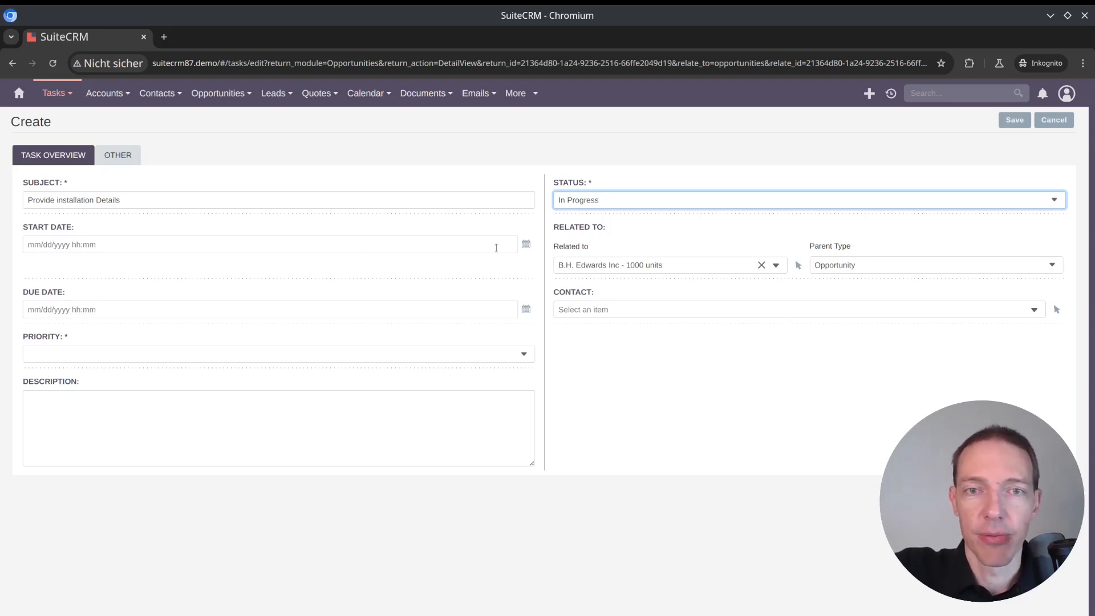
Set the task's start date to 10/07/2024 00:00
click(526, 245)
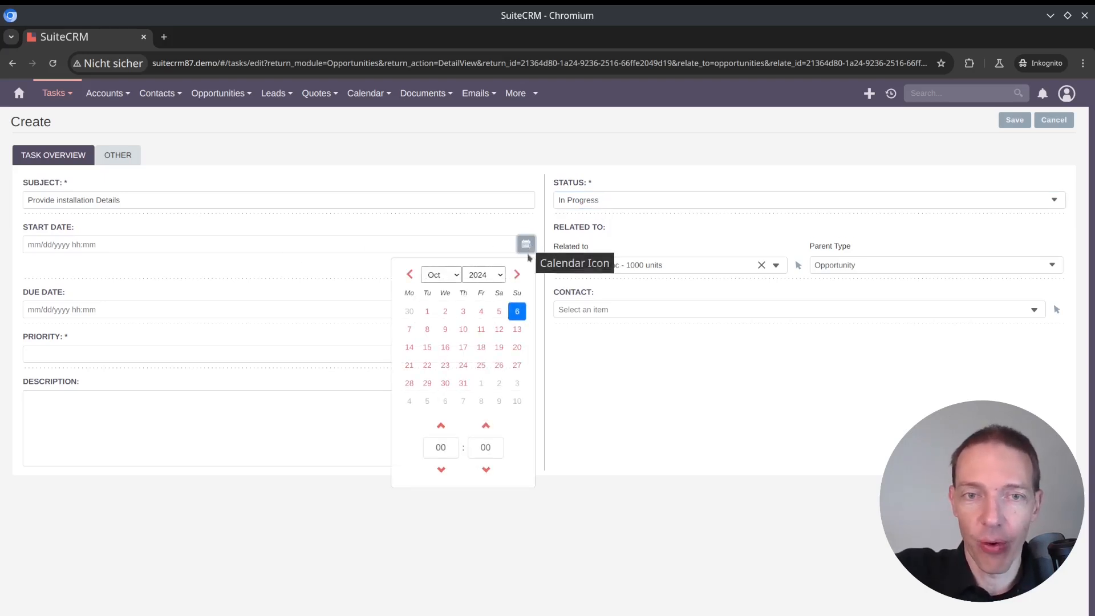
click(409, 329)
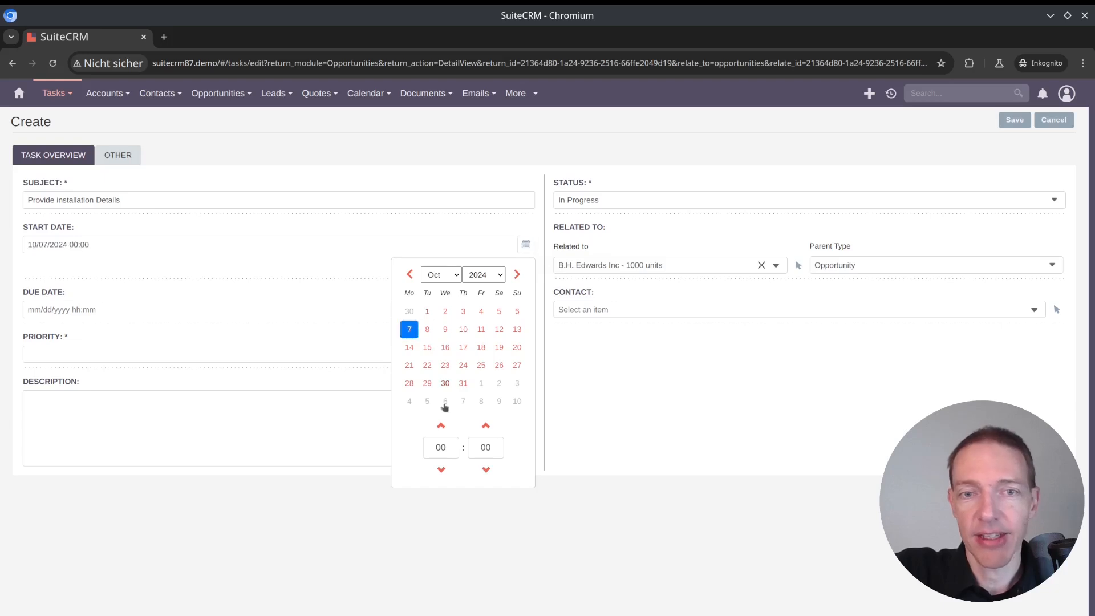
click(618, 403)
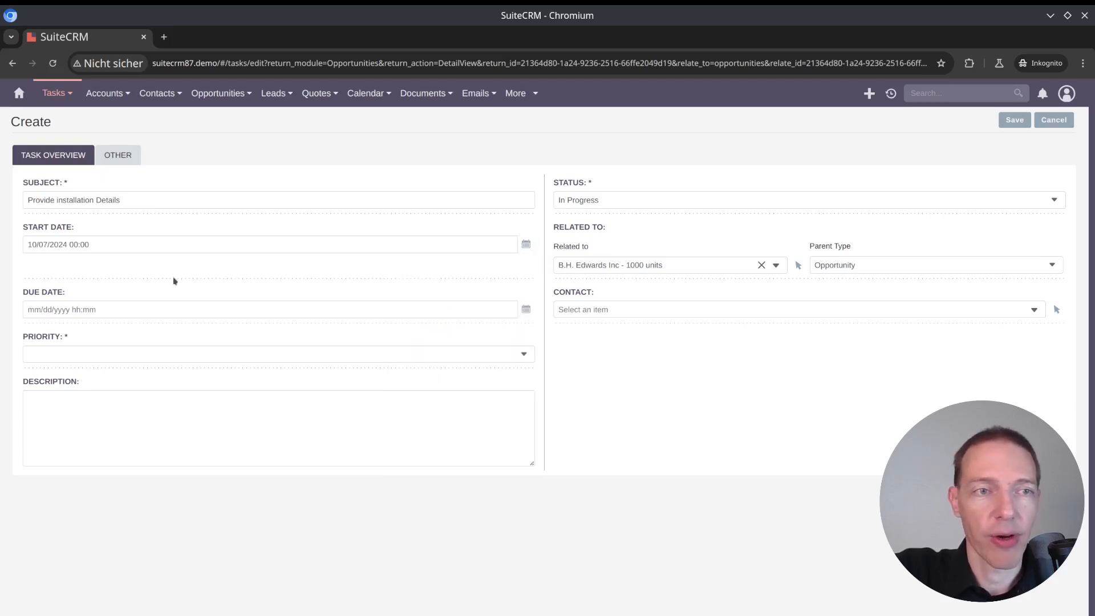
Set the task's due date to 10/09/2024 at 10:00
click(120, 312)
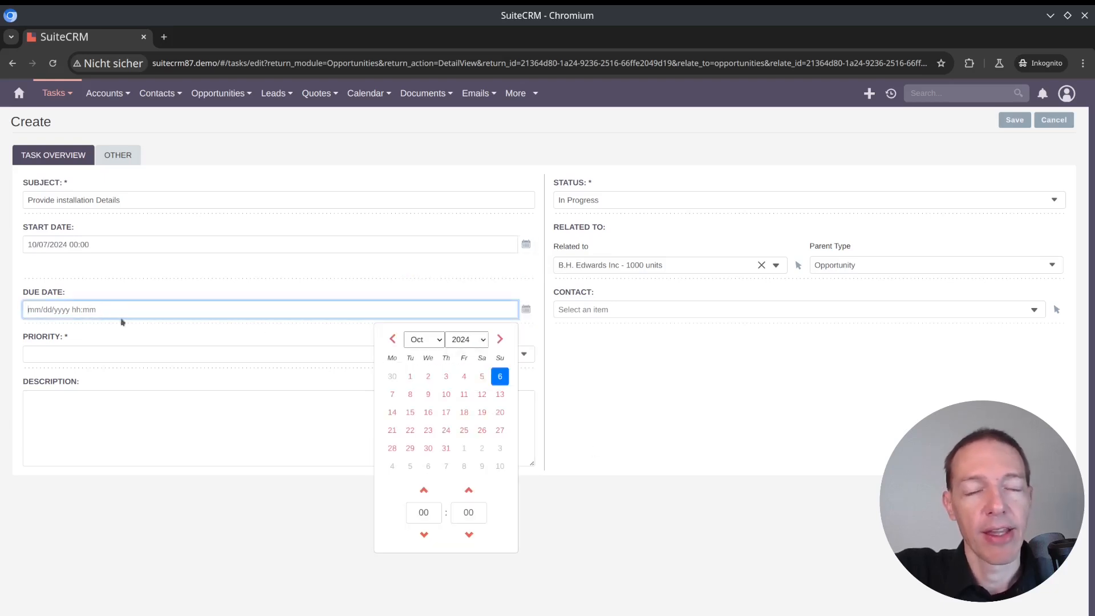
click(427, 395)
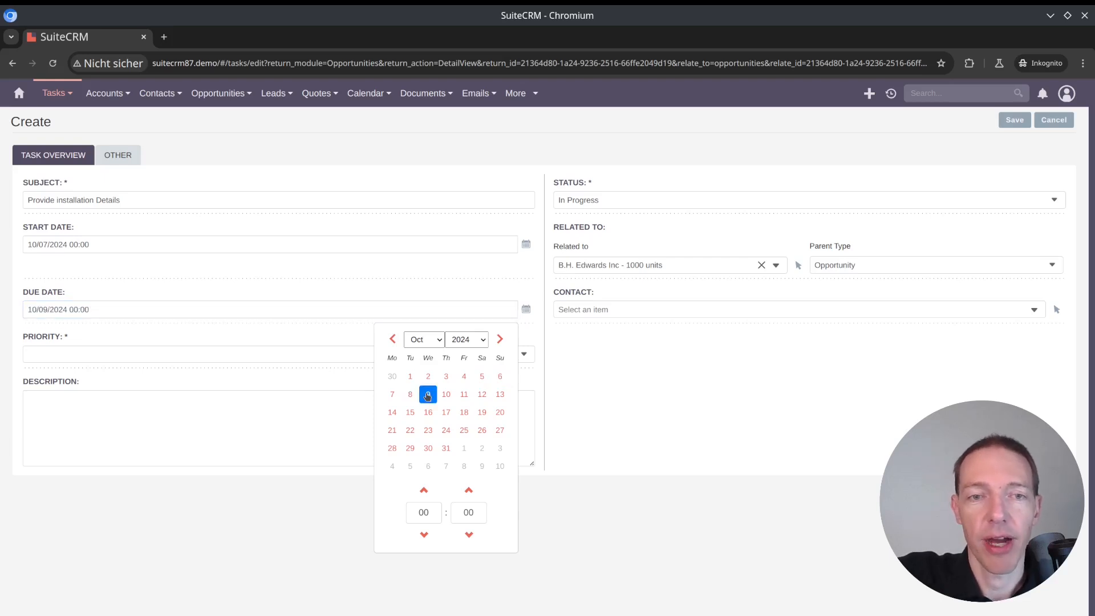
click(102, 307)
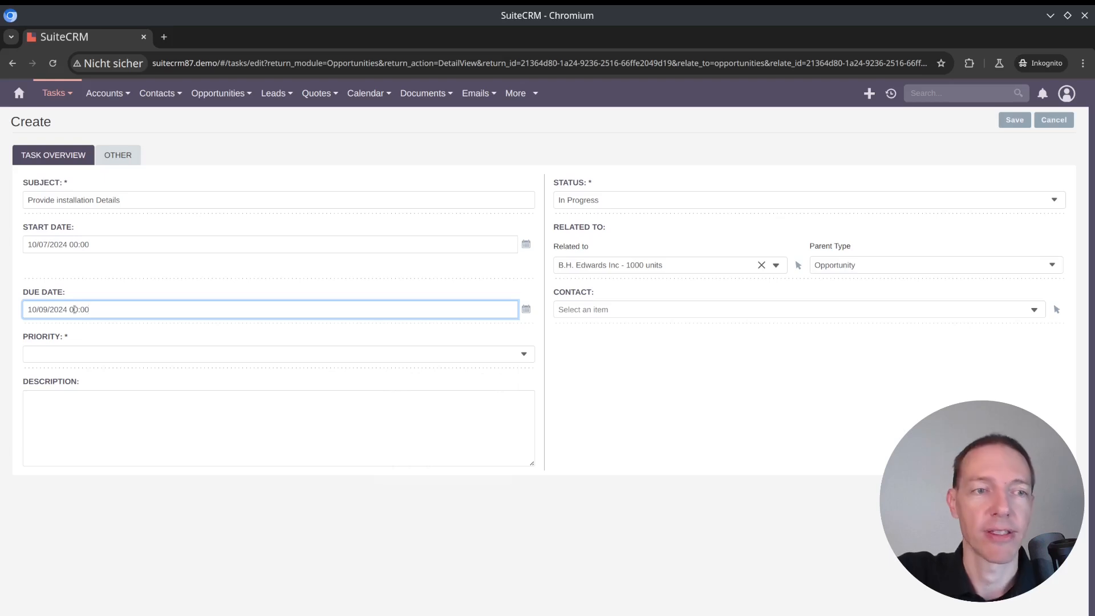
click(75, 309)
click(427, 512)
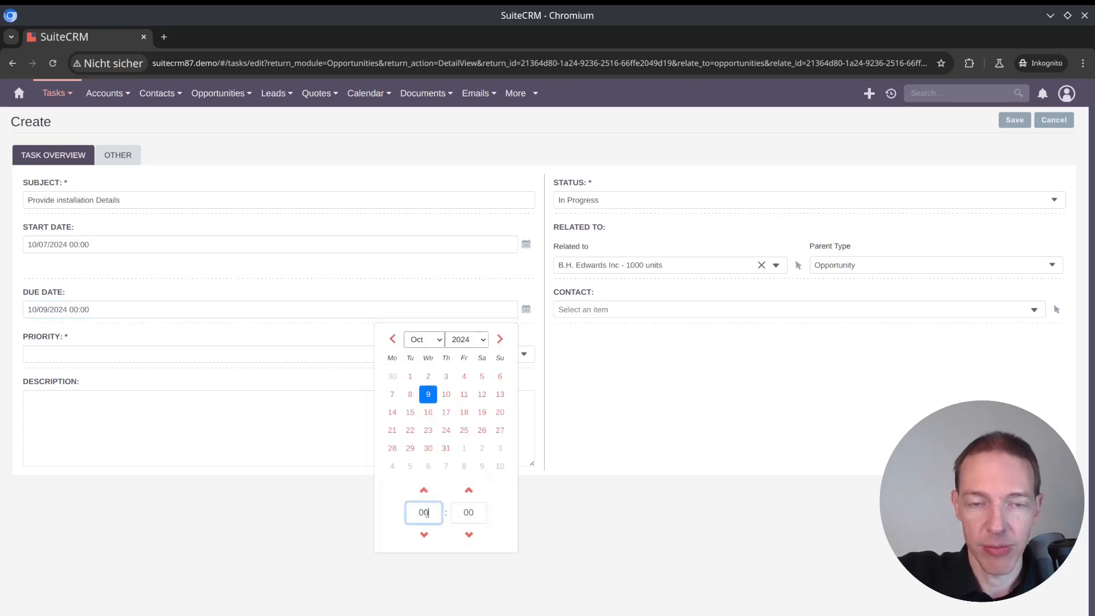
double_click(425, 513)
text(10)
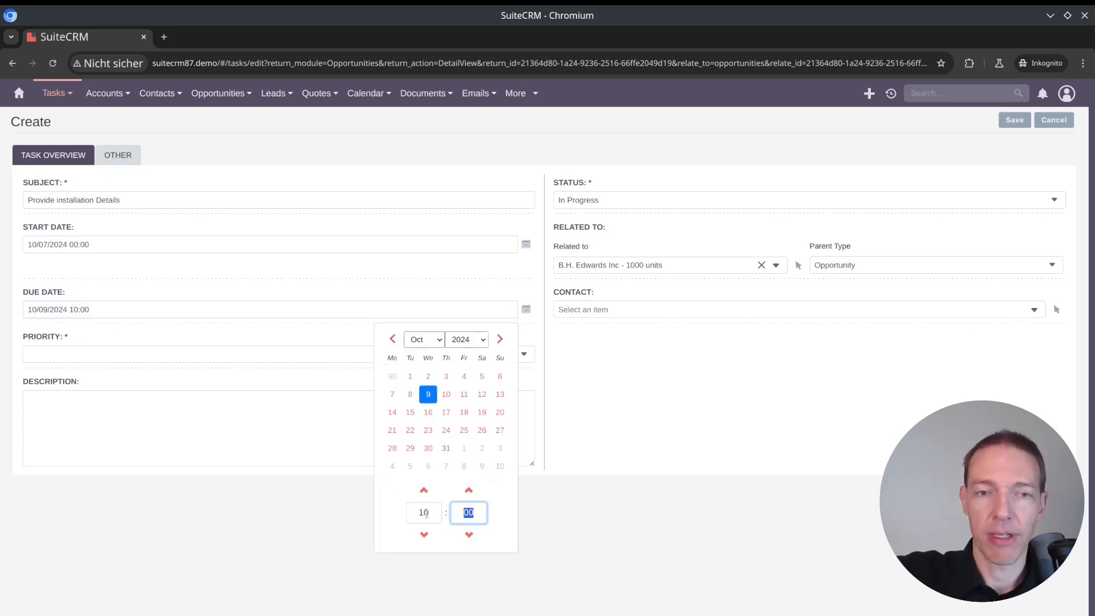
click(669, 448)
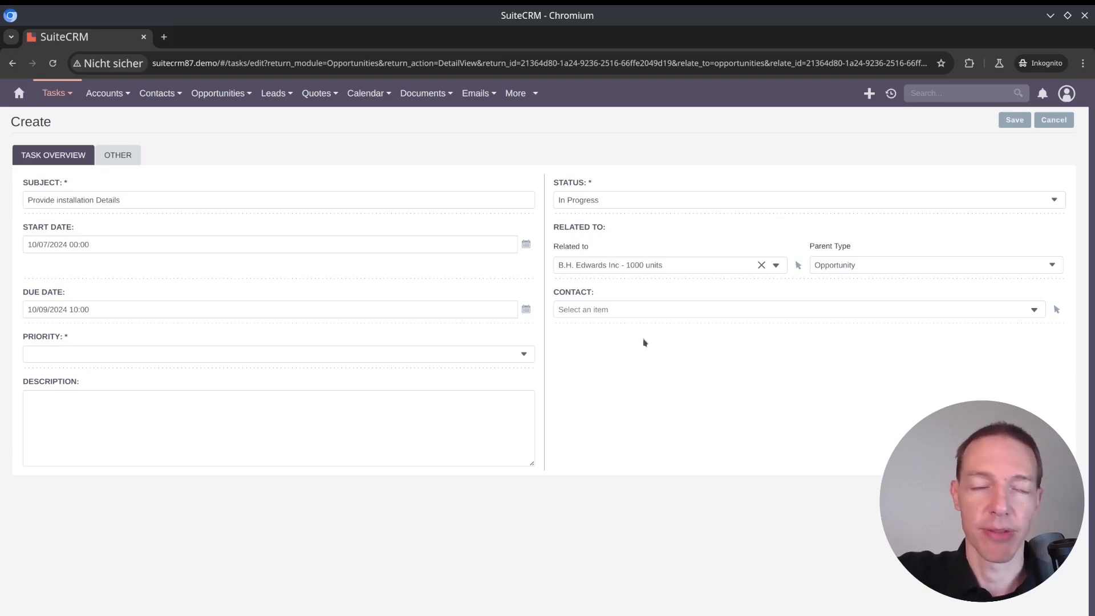
Set the task's contact to the opportunity's decision maker from A.D. Importing Company Inc
click(630, 313)
text(a)
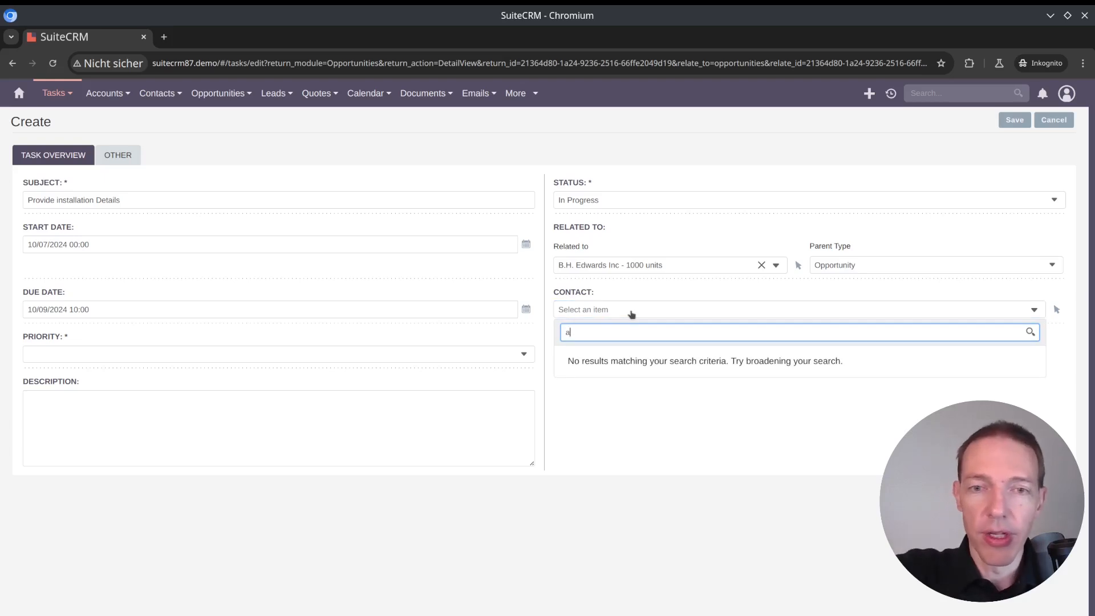
text(ly)
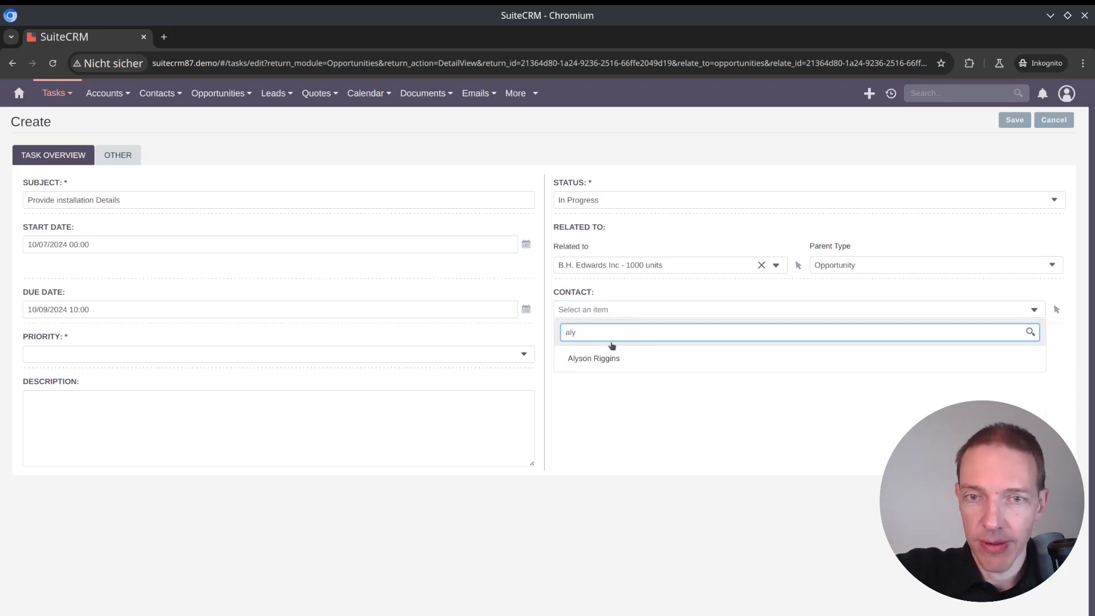
click(601, 359)
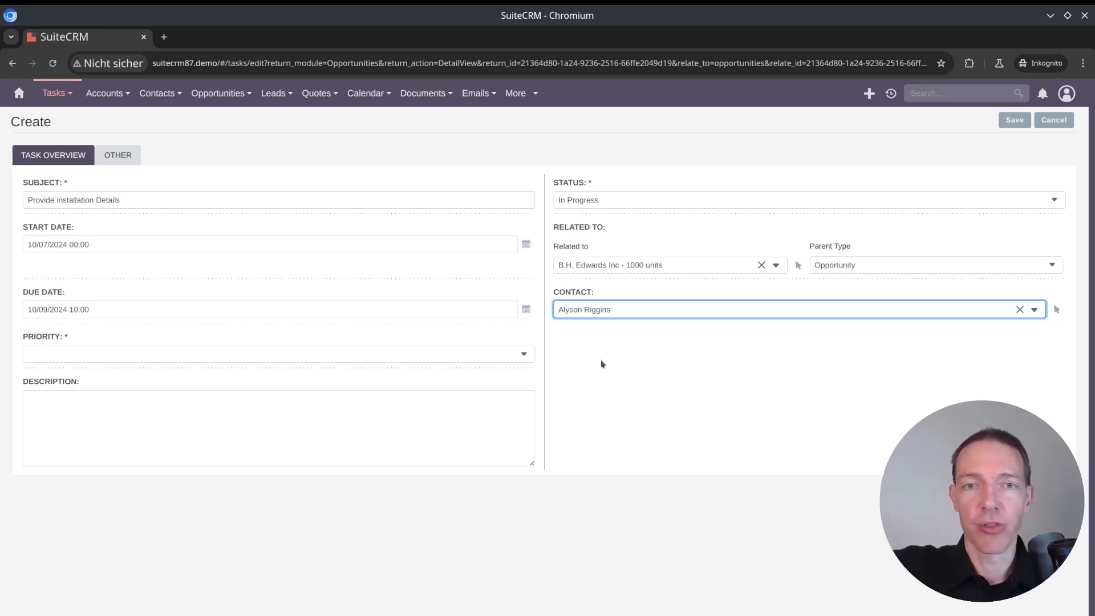
click(601, 364)
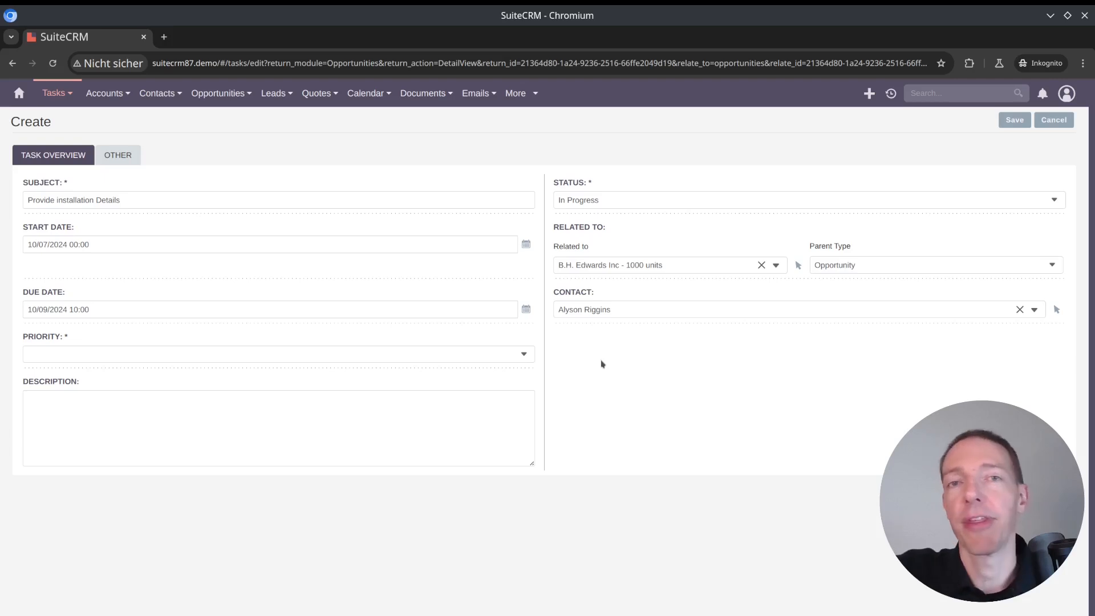
Set the task's priority to High, check its other details and save the new task
click(505, 354)
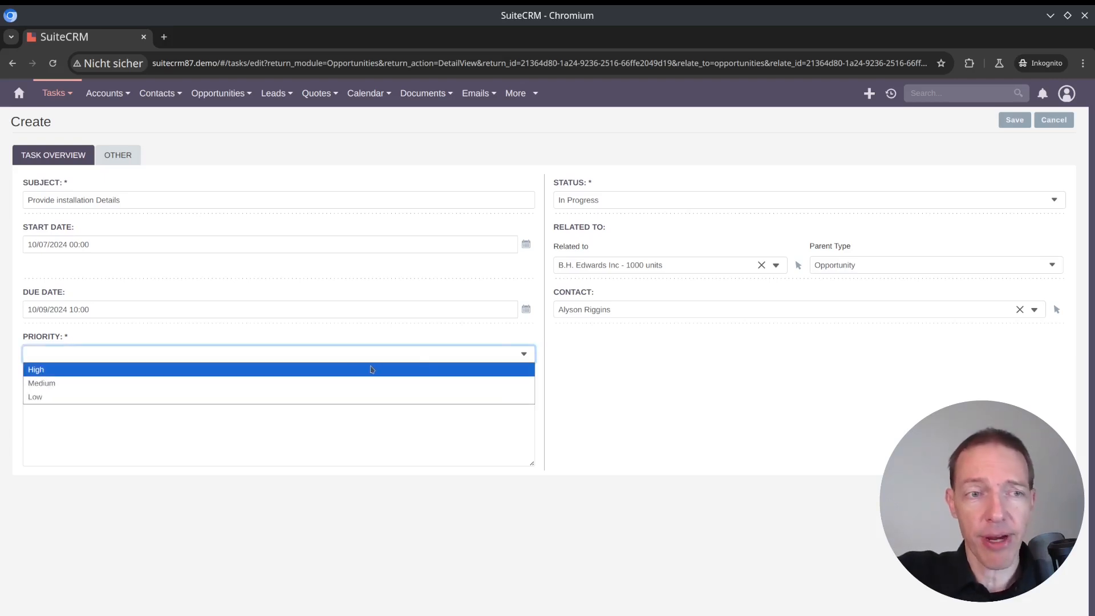
click(333, 369)
click(369, 419)
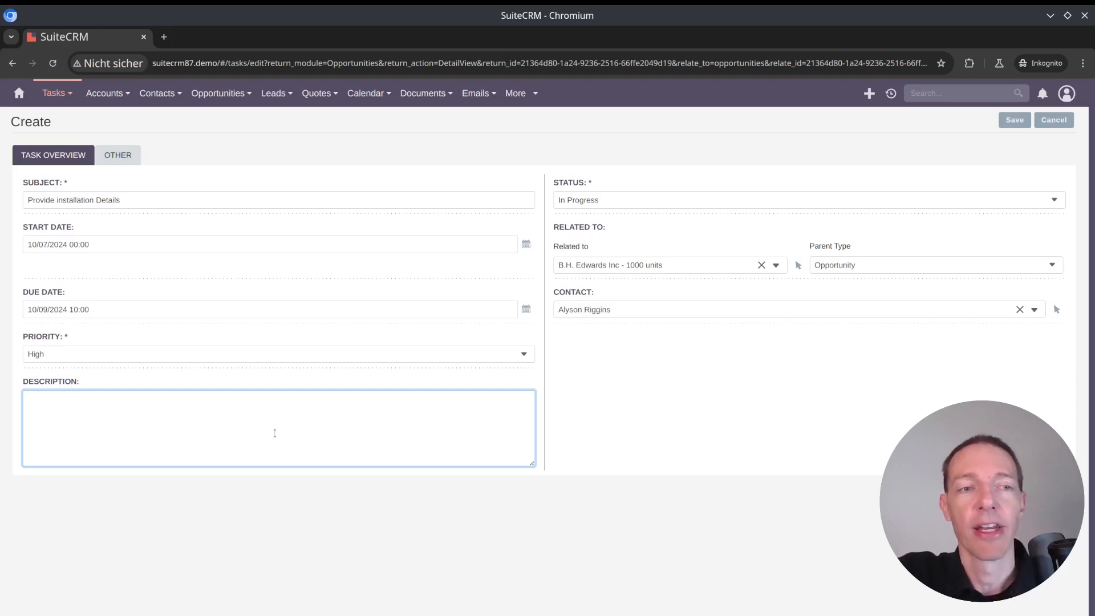
click(115, 155)
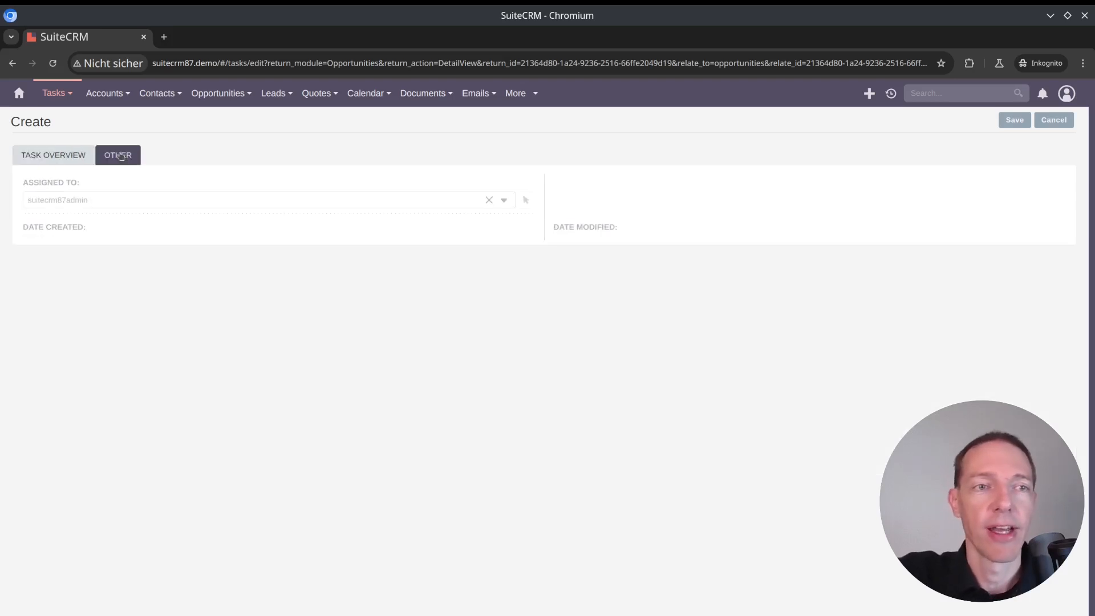
click(53, 155)
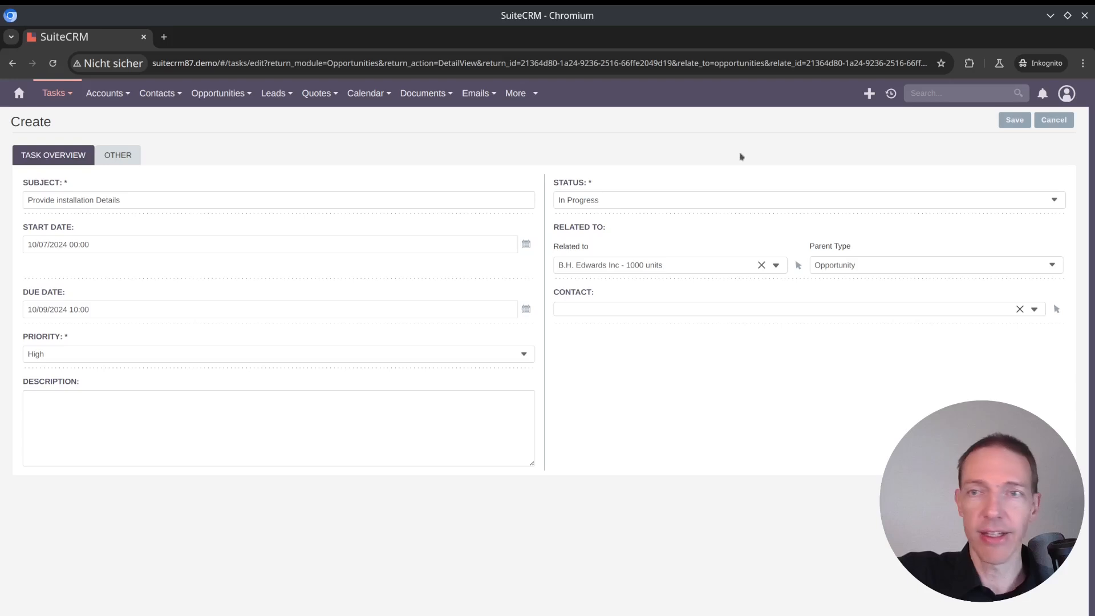
click(1015, 120)
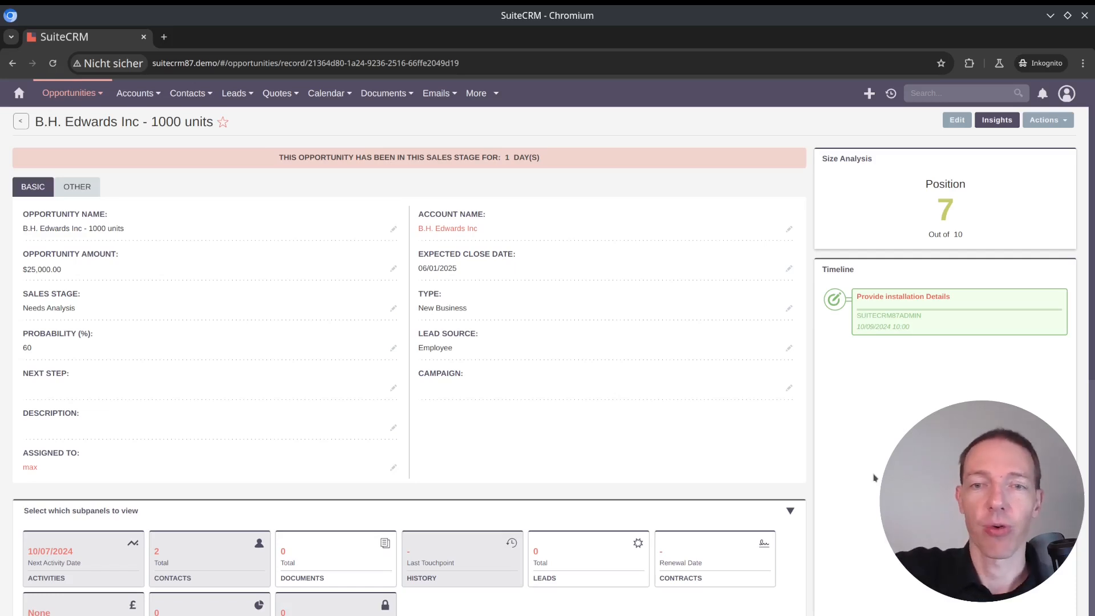
Examine where the new task appears in the opportunity's Activities list and Timeline
scroll(874, 478, down, 3)
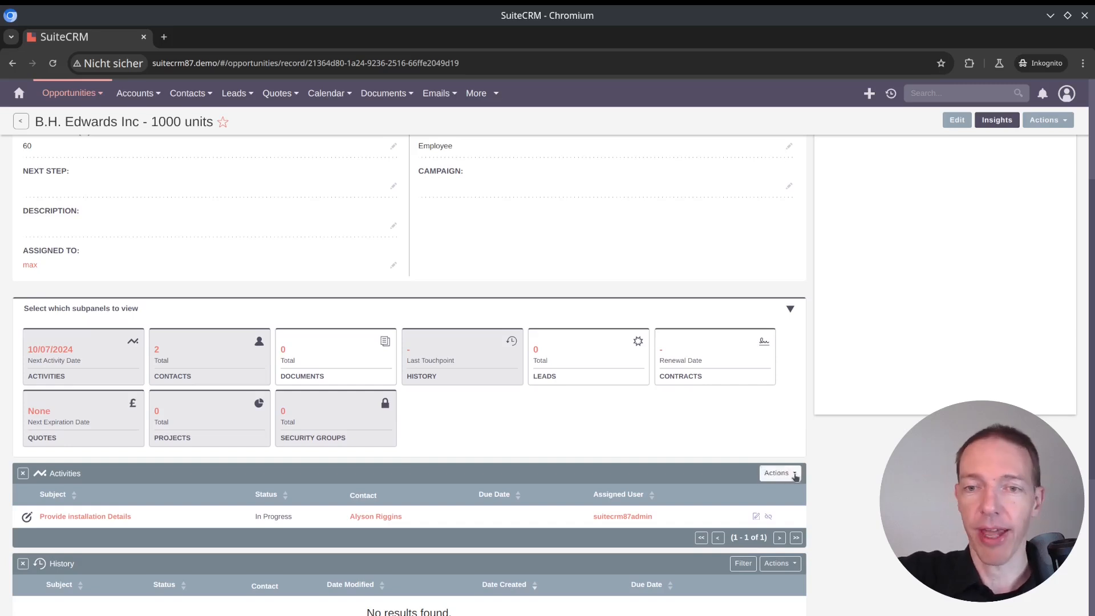
scroll(795, 477, down, 1)
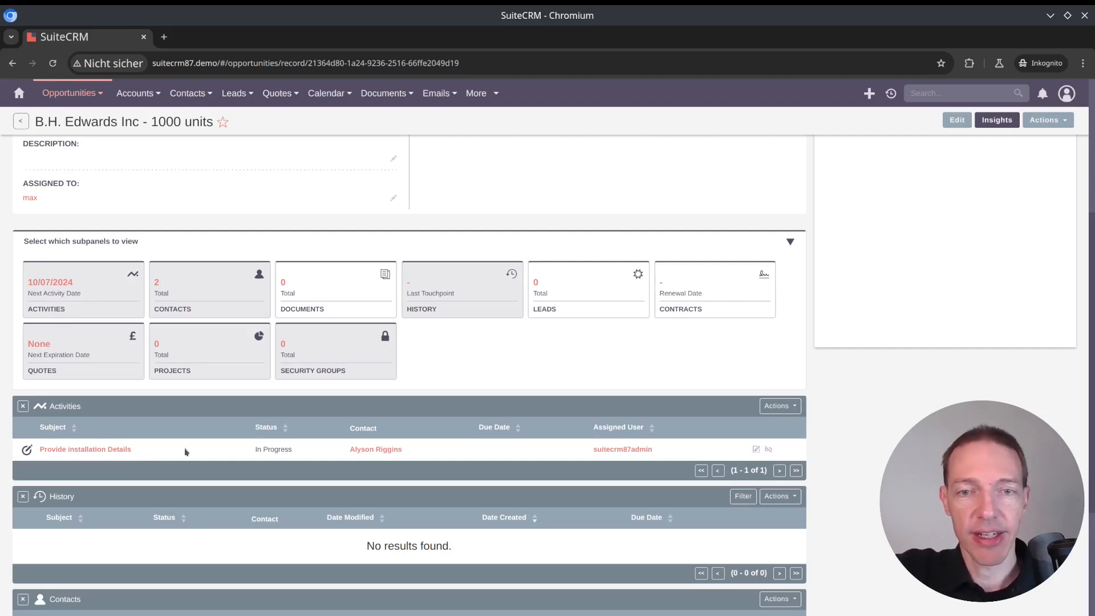
scroll(788, 447, up, 4)
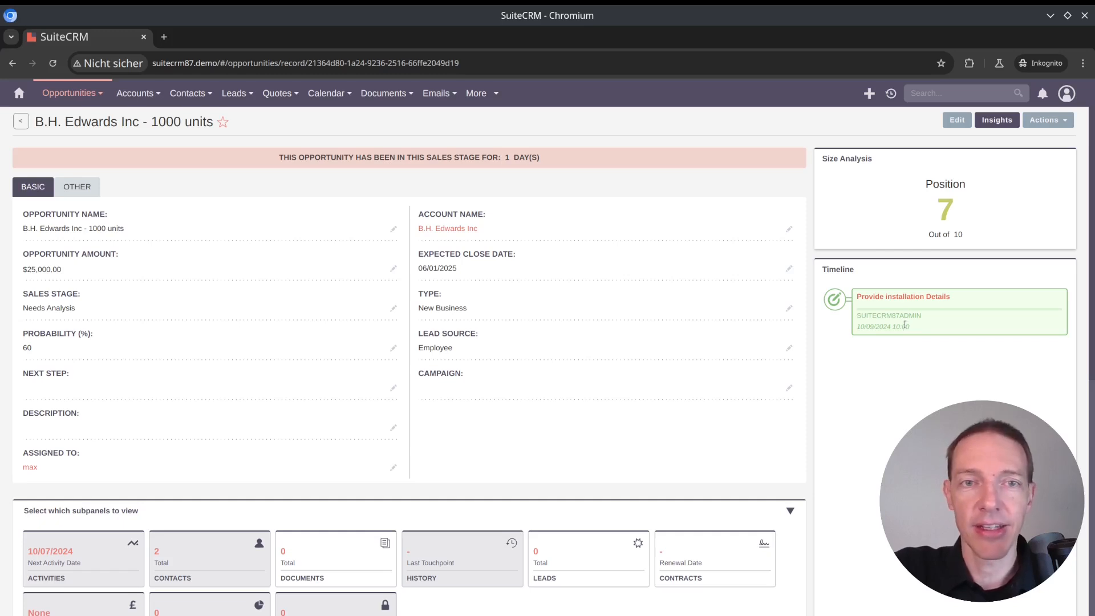
scroll(900, 336, down, 5)
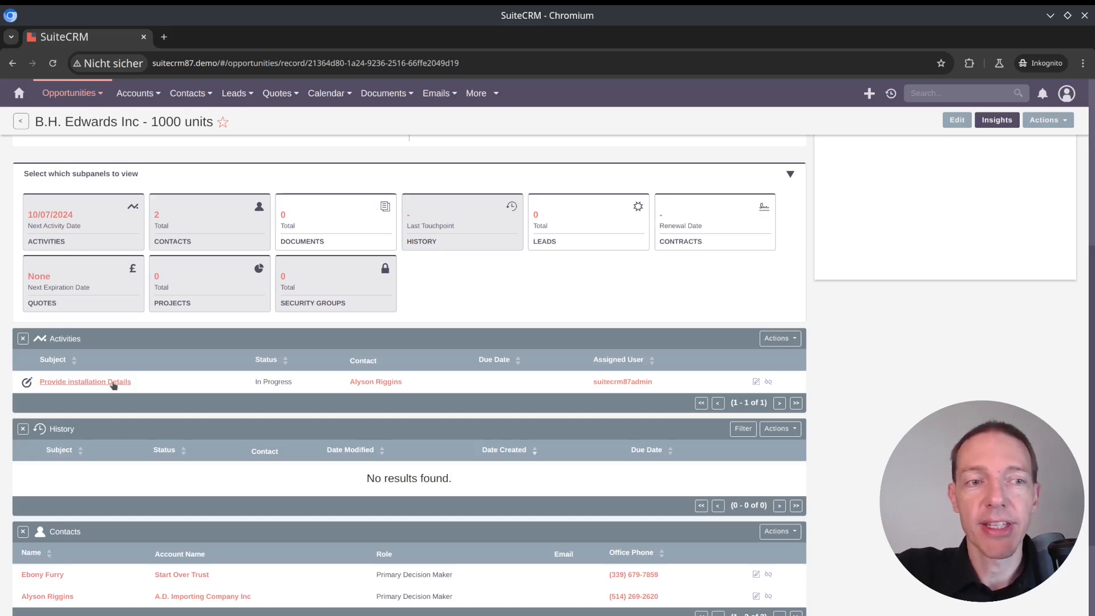
Open the Tasks module's list in a separate browser tab, view it and return to the opportunity
click(476, 93)
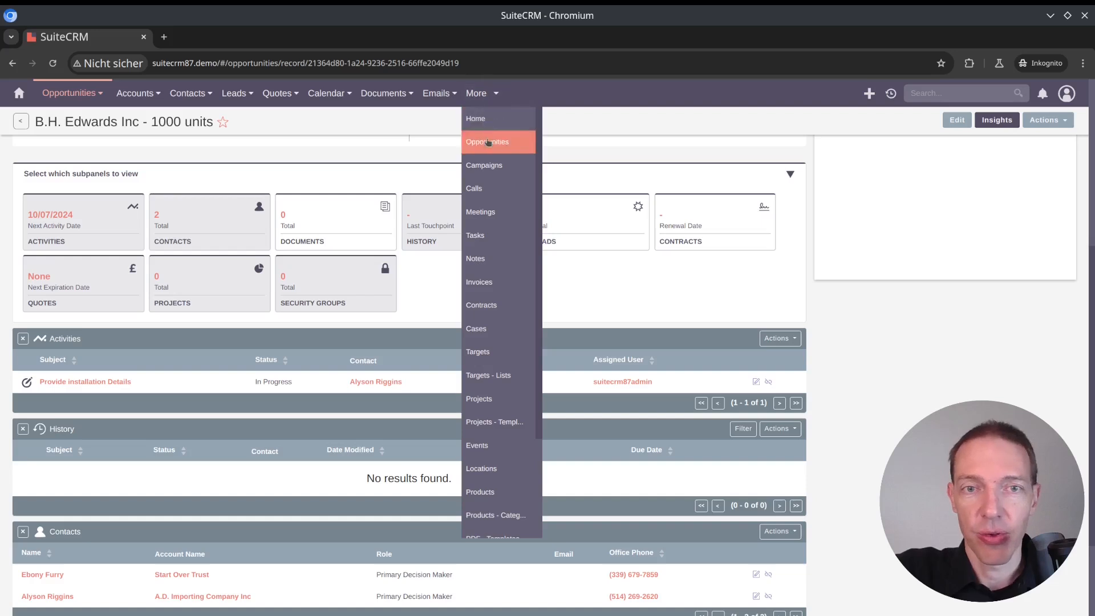
middle_click(485, 238)
key(ctrl+Tab)
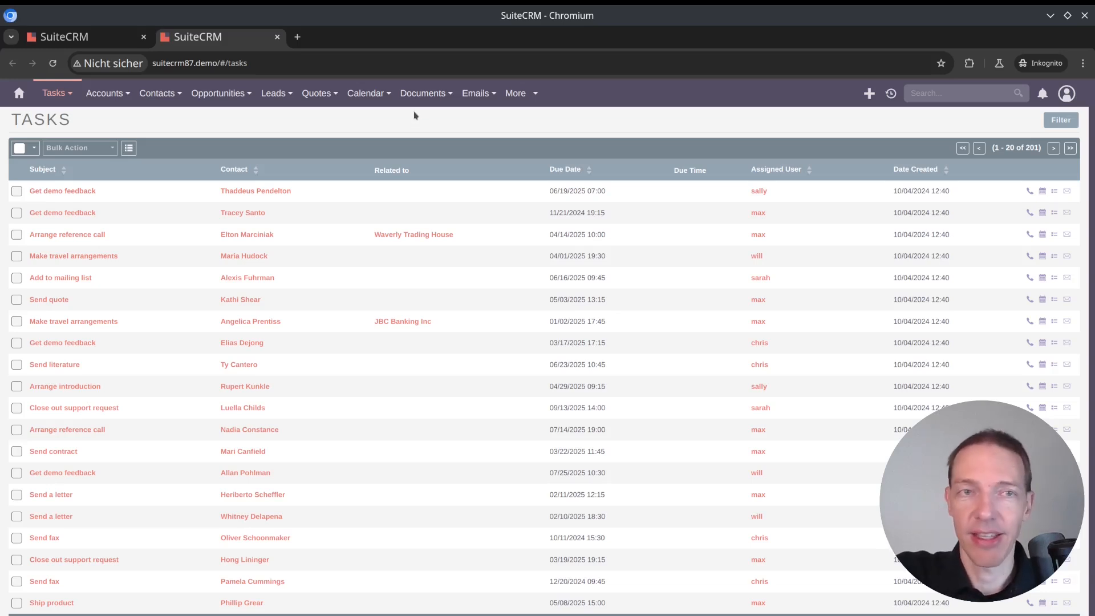
key(ctrl+shift+Tab)
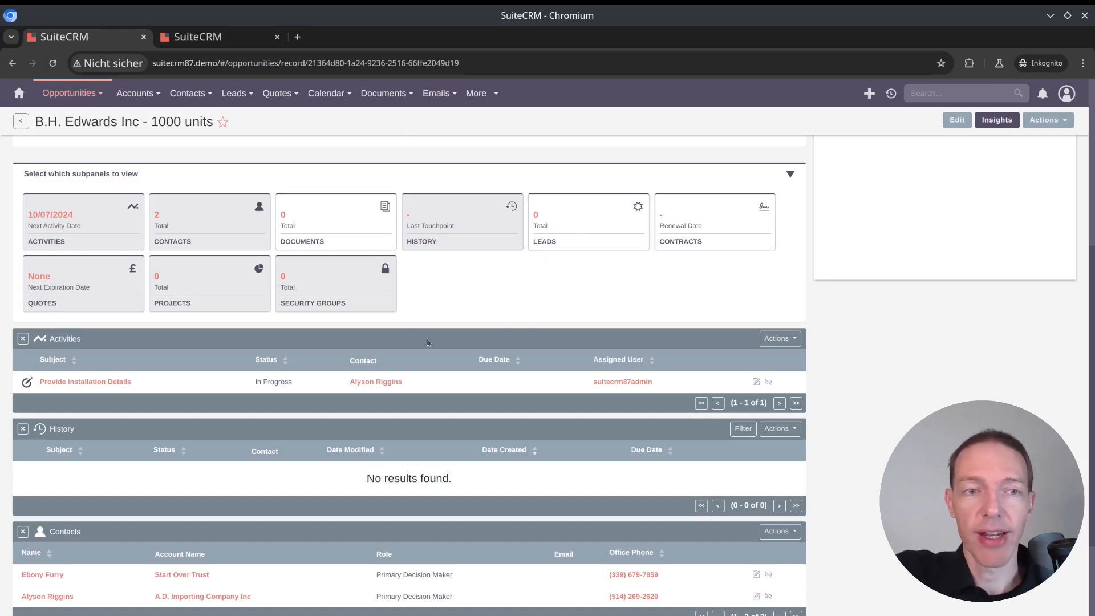
Open the "Provide installation Details" task from the opportunity's activities, set its status to Completed and save it
click(116, 383)
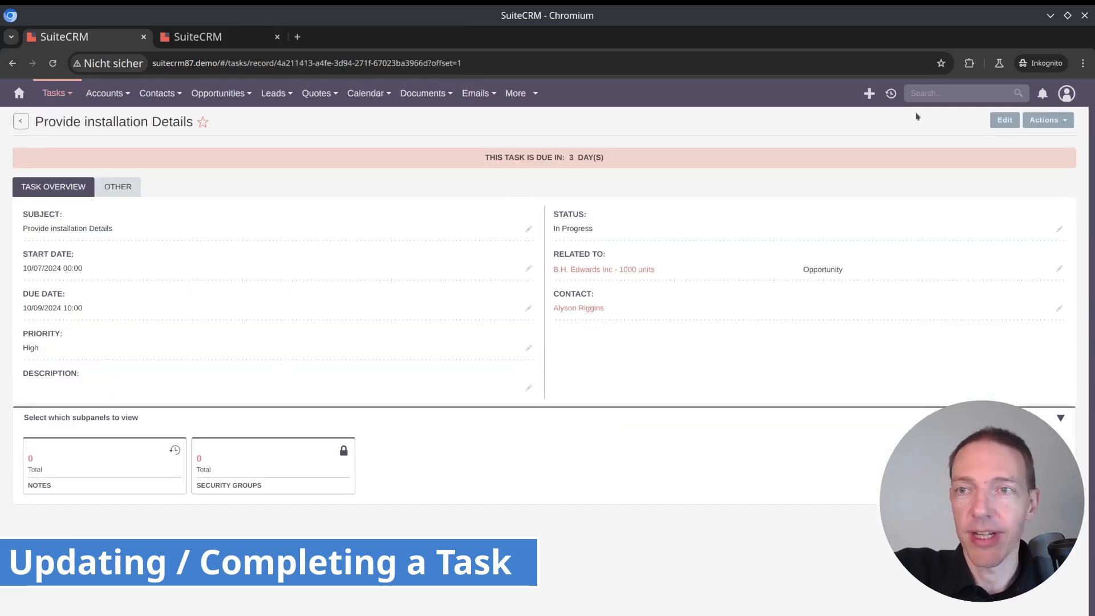
click(1003, 121)
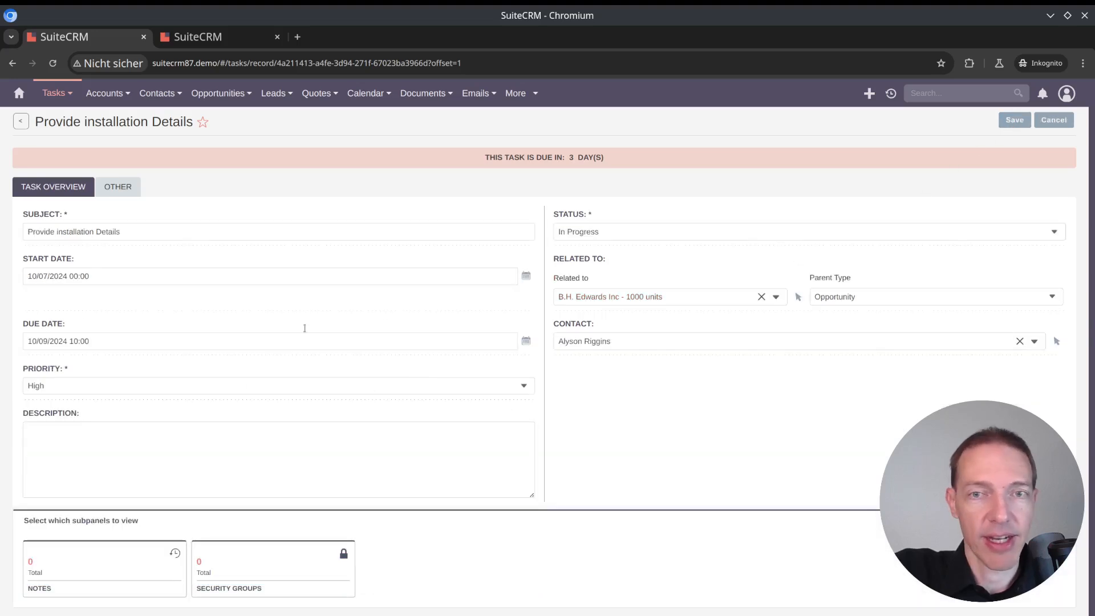
click(597, 232)
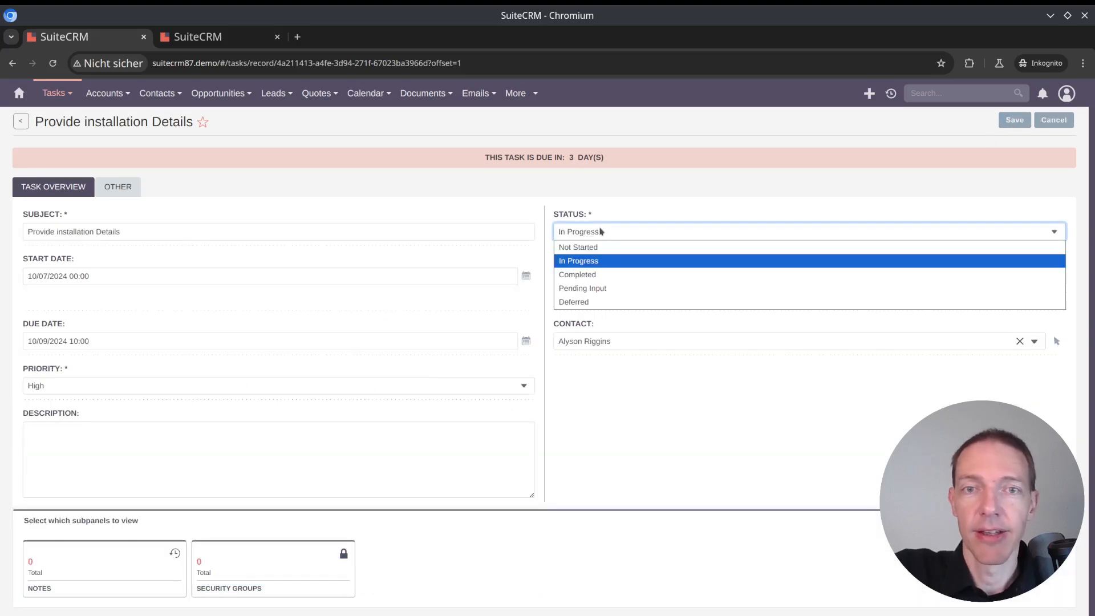
click(591, 274)
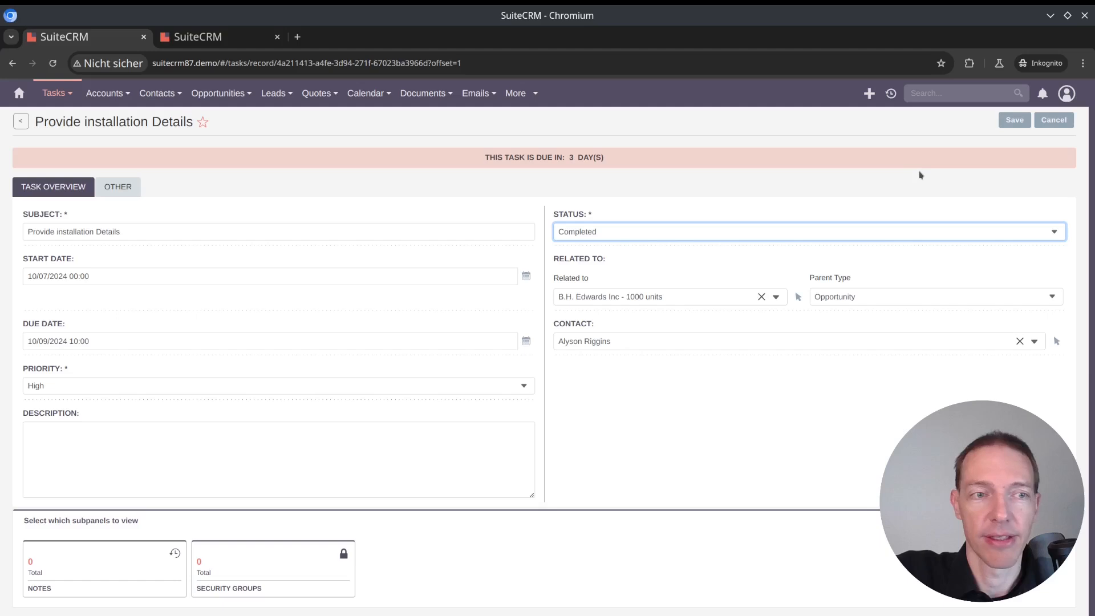
click(1015, 121)
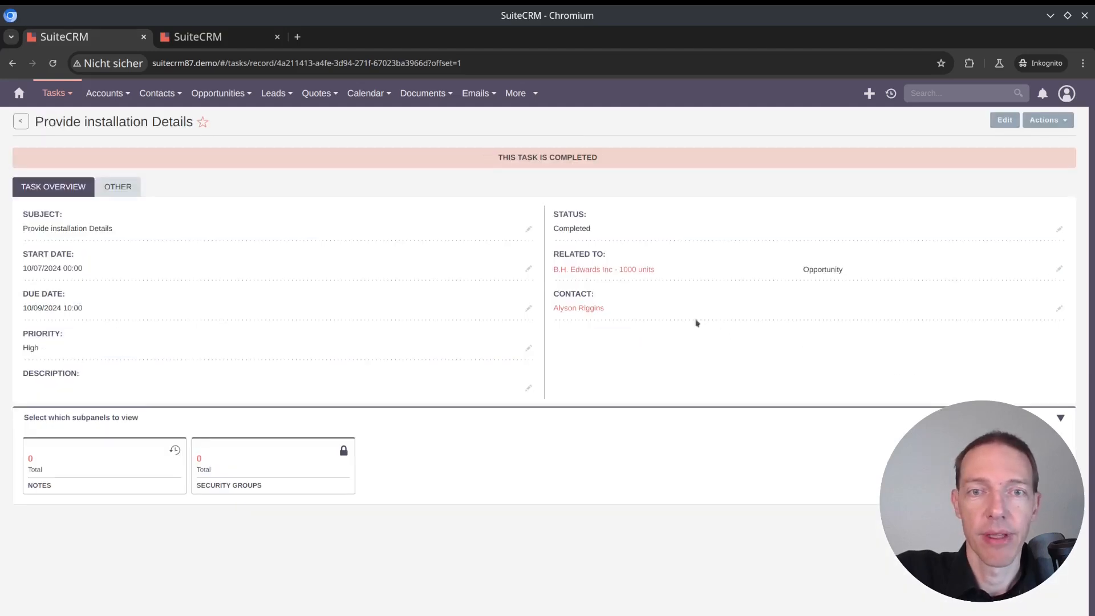
Return to the B.H. Edwards Inc - 1000 units opportunity and examine its Activities and History lists
click(599, 270)
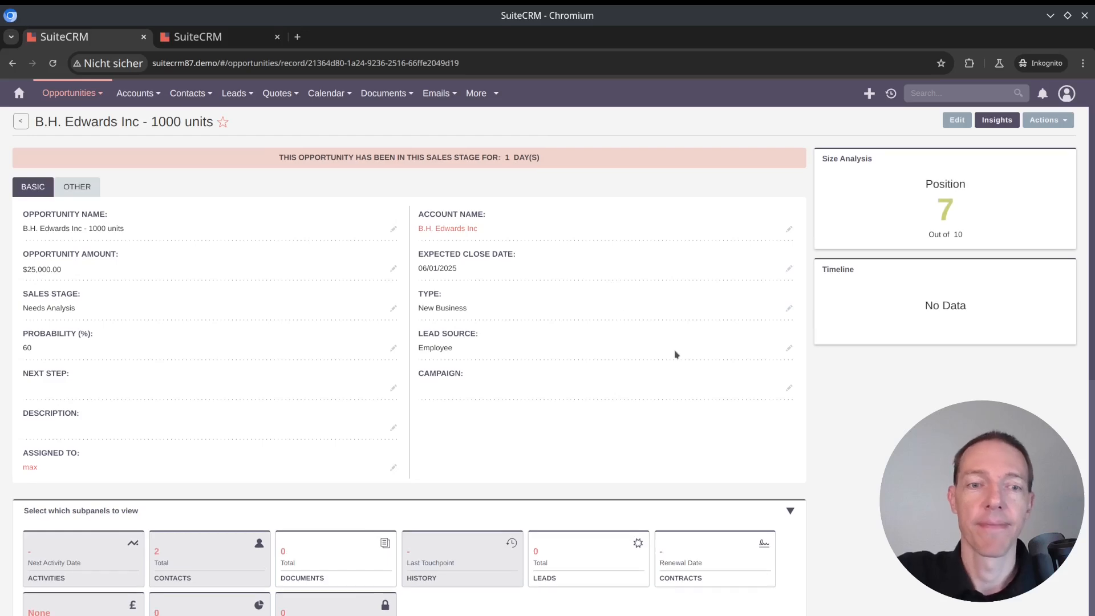
scroll(684, 353, down, 8)
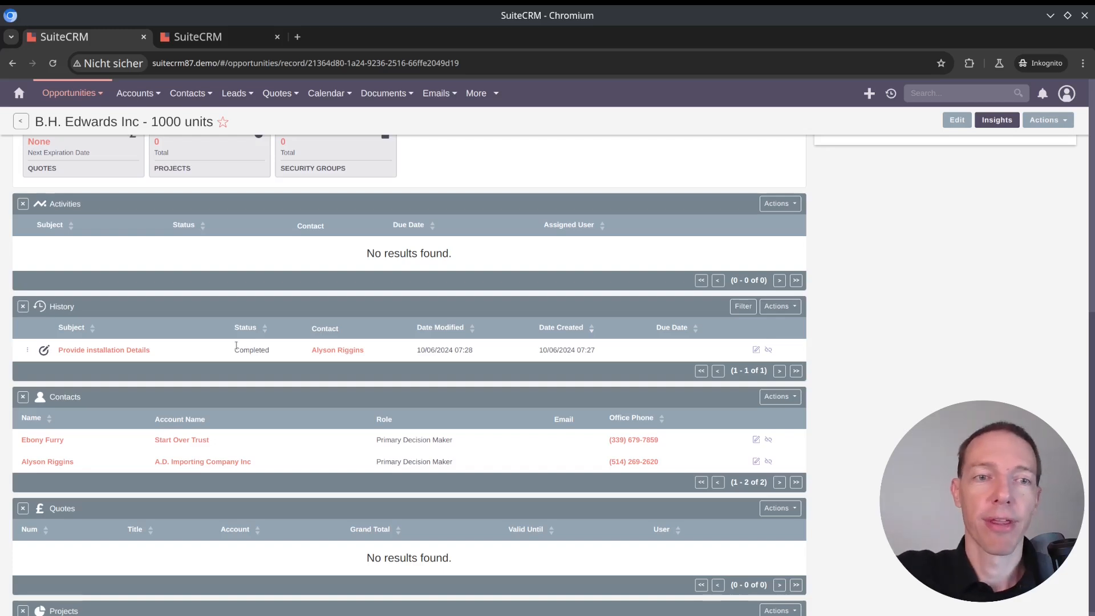
scroll(236, 346, up, 4)
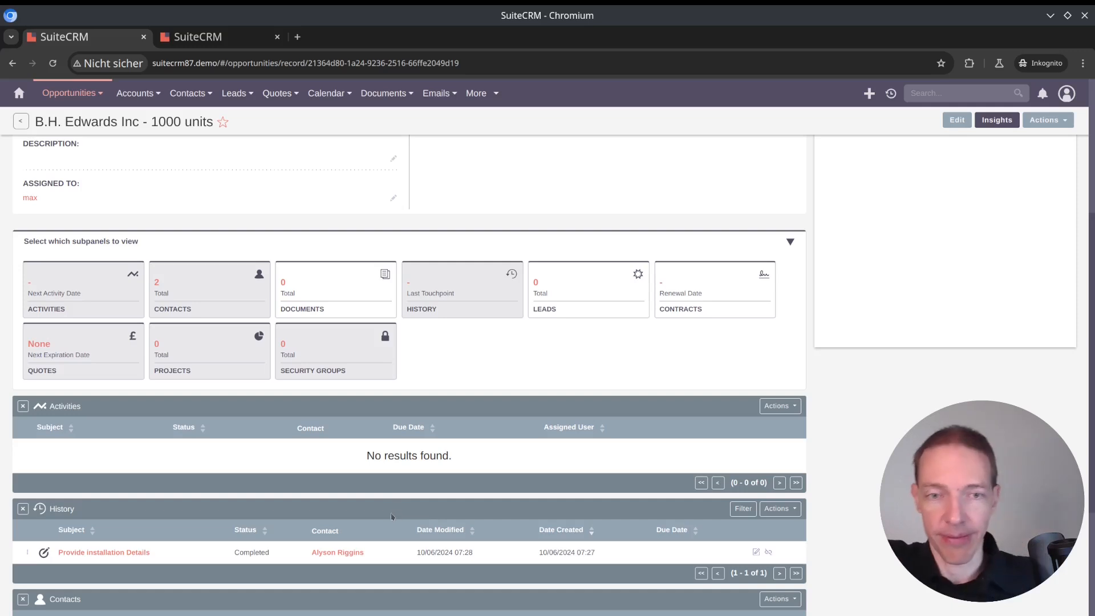
Open the completed task for editing, view its related record and available parent types, and return to the opportunity without changes
click(121, 554)
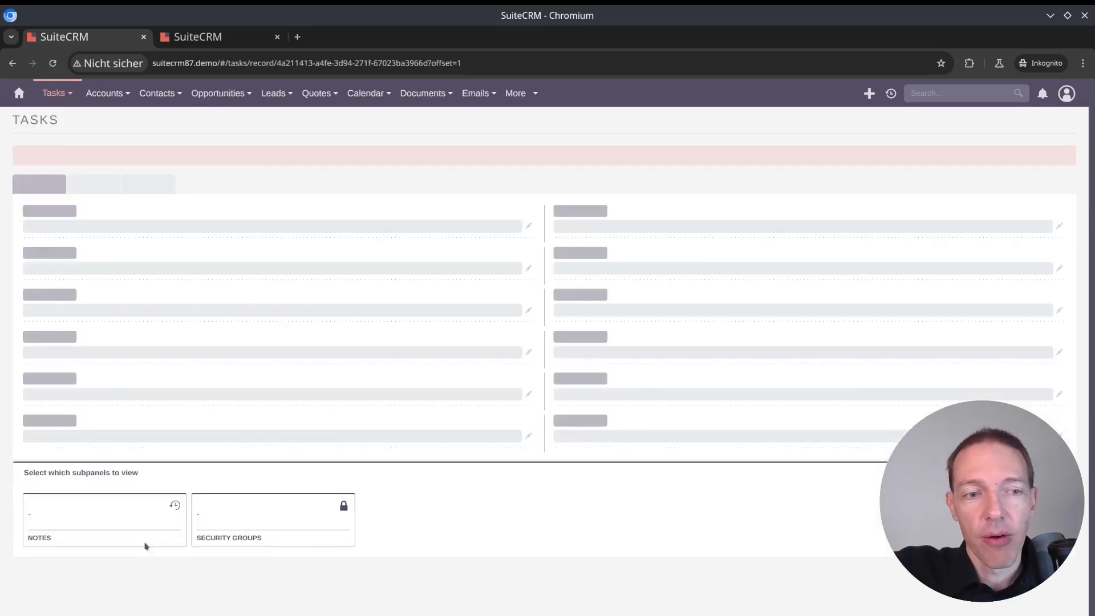
click(1009, 120)
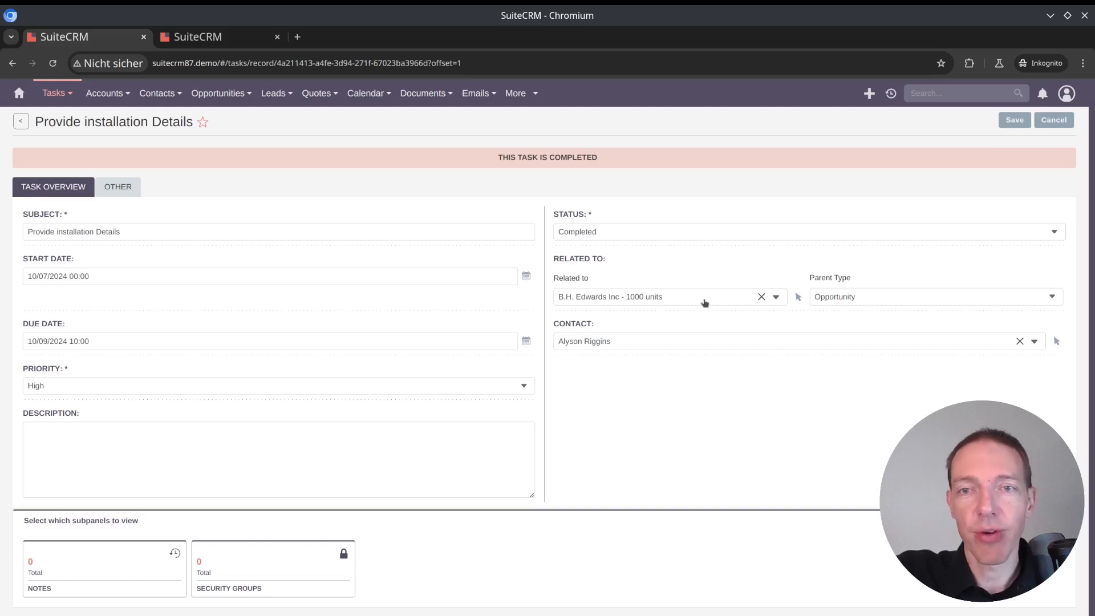
click(705, 303)
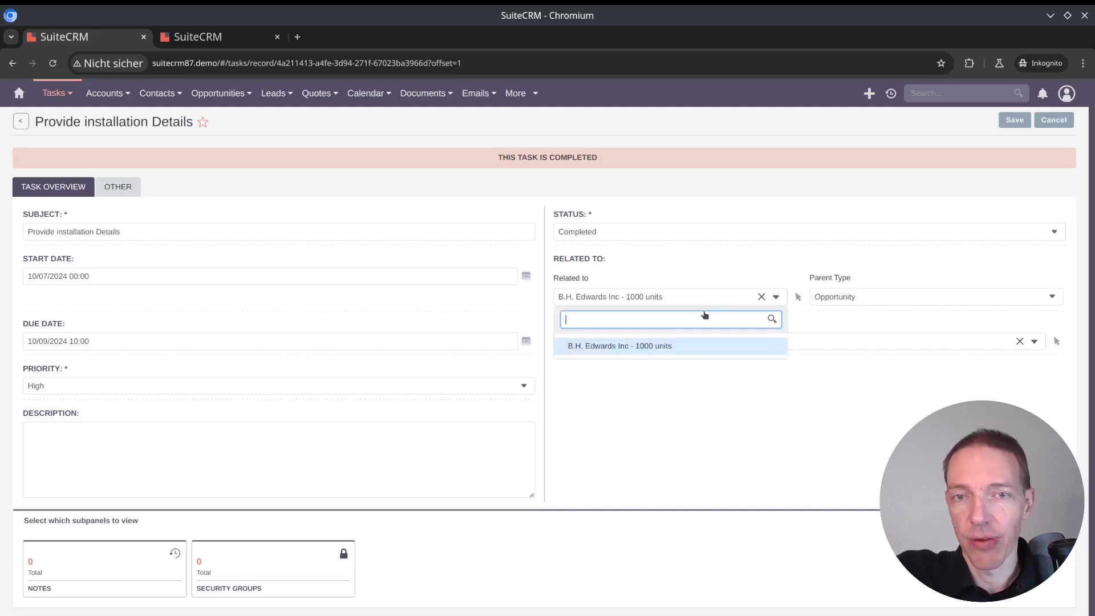
click(693, 415)
click(854, 298)
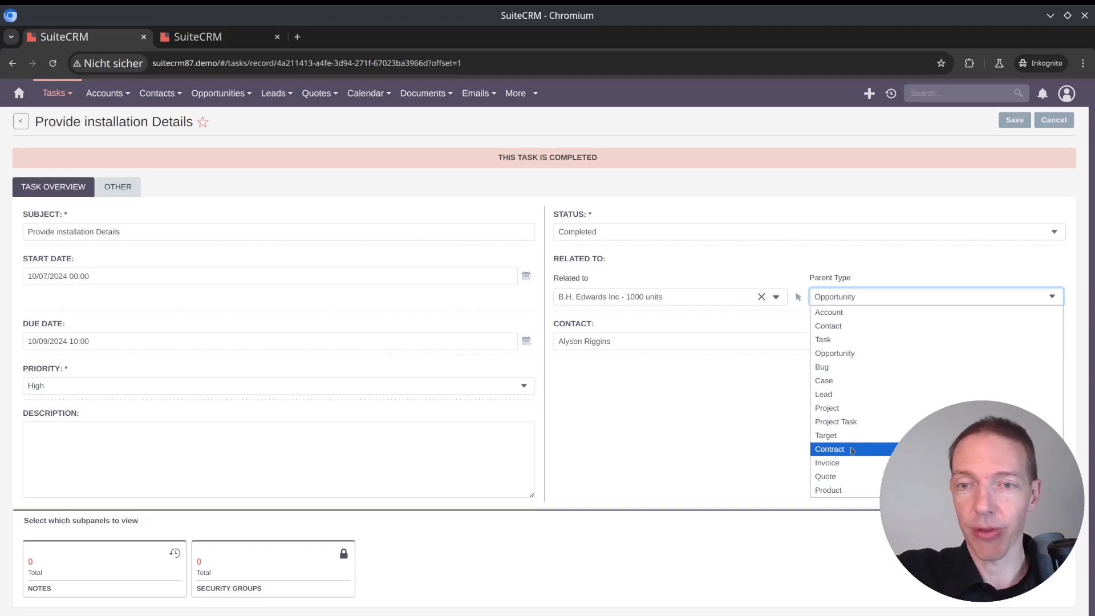
click(721, 429)
click(772, 180)
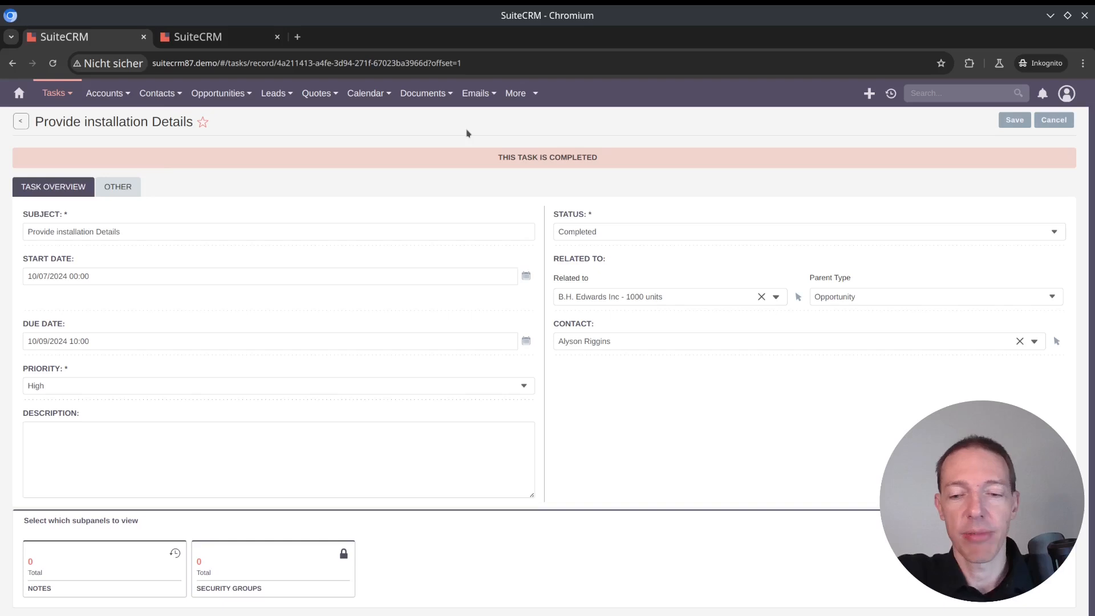
key(alt+Left)
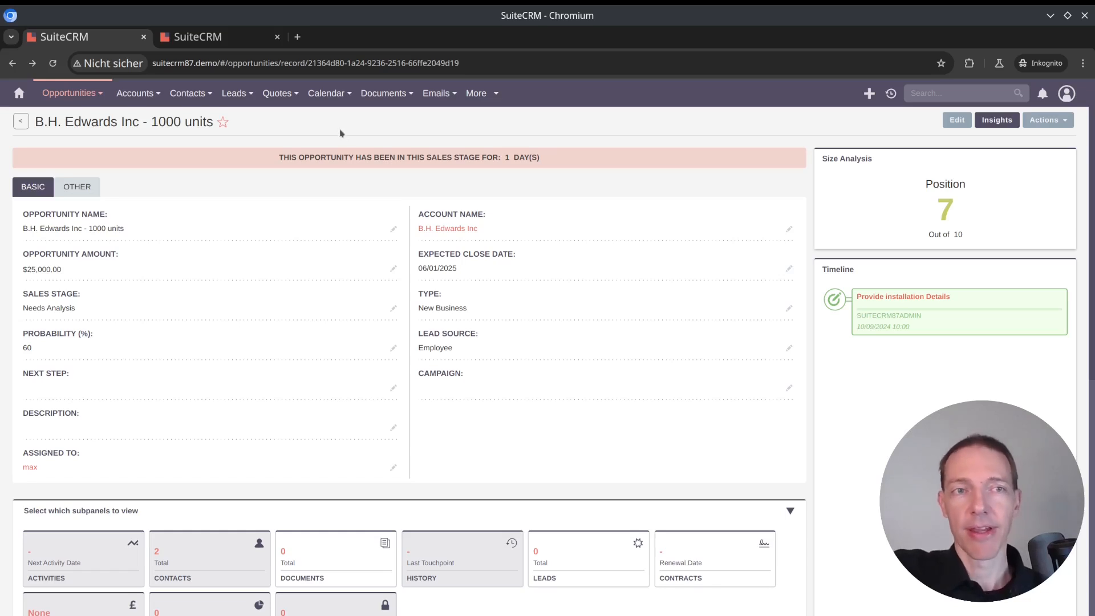
Switch to the Tasks list and display the Status column between Subject and Contact
mouse_move(139, 102)
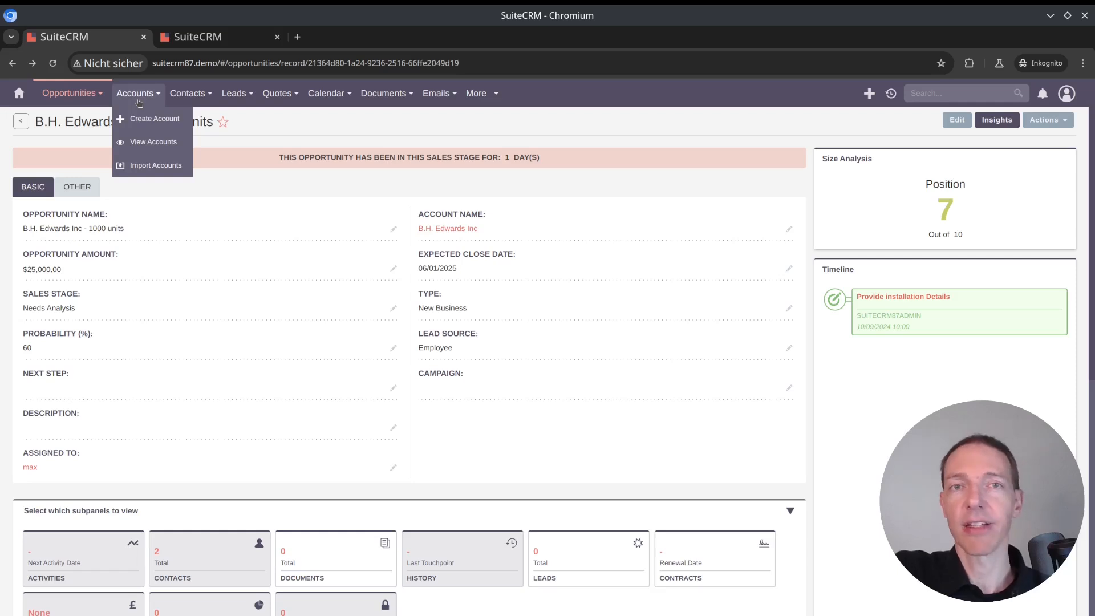
key(ctrl+Tab)
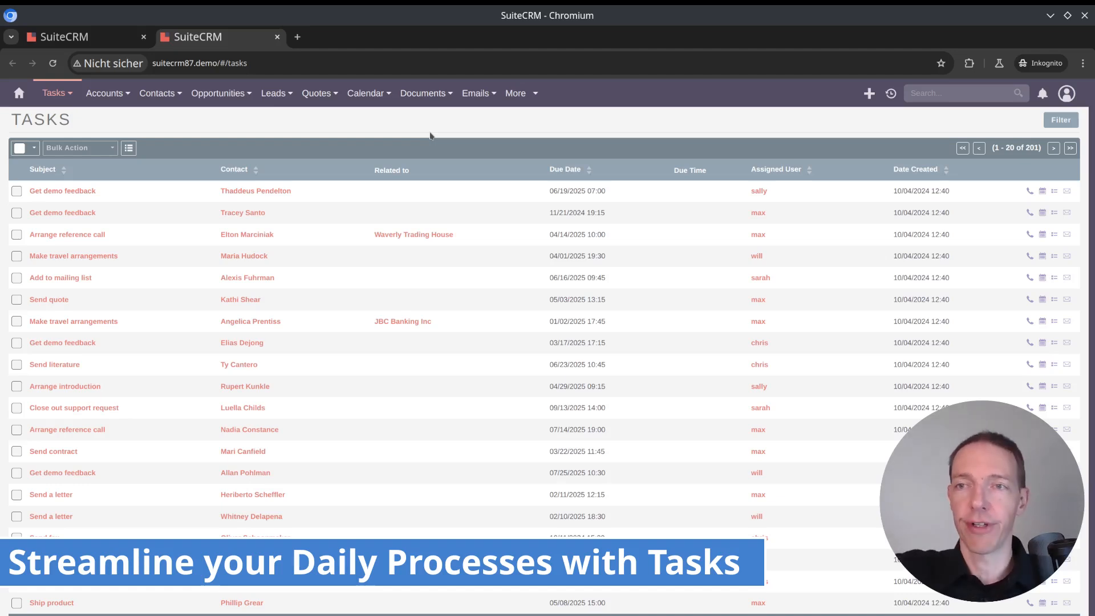
click(129, 149)
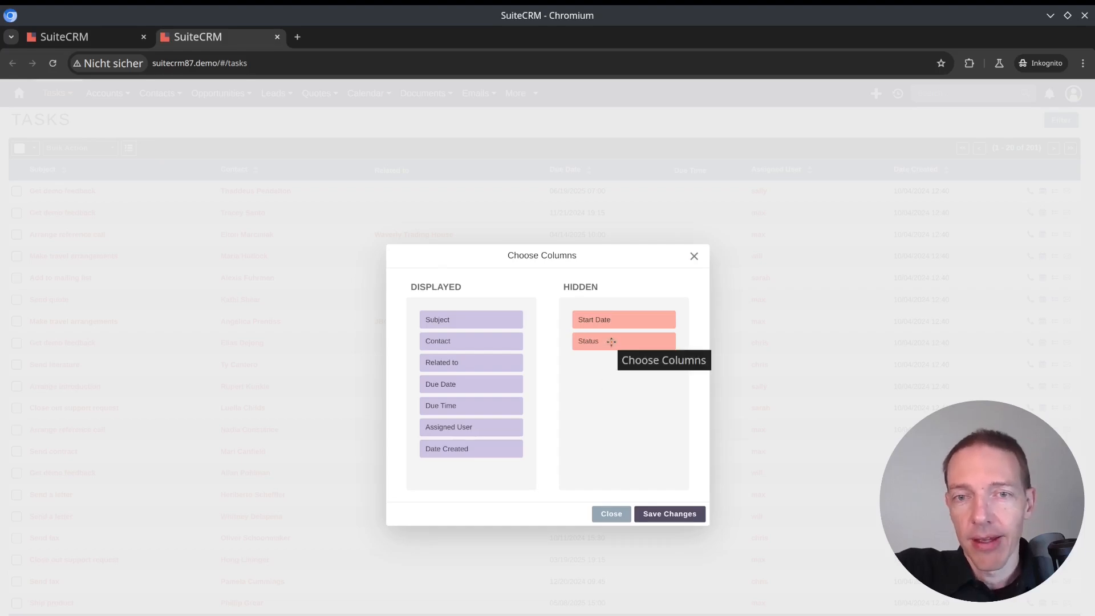
drag(610, 341, 477, 342)
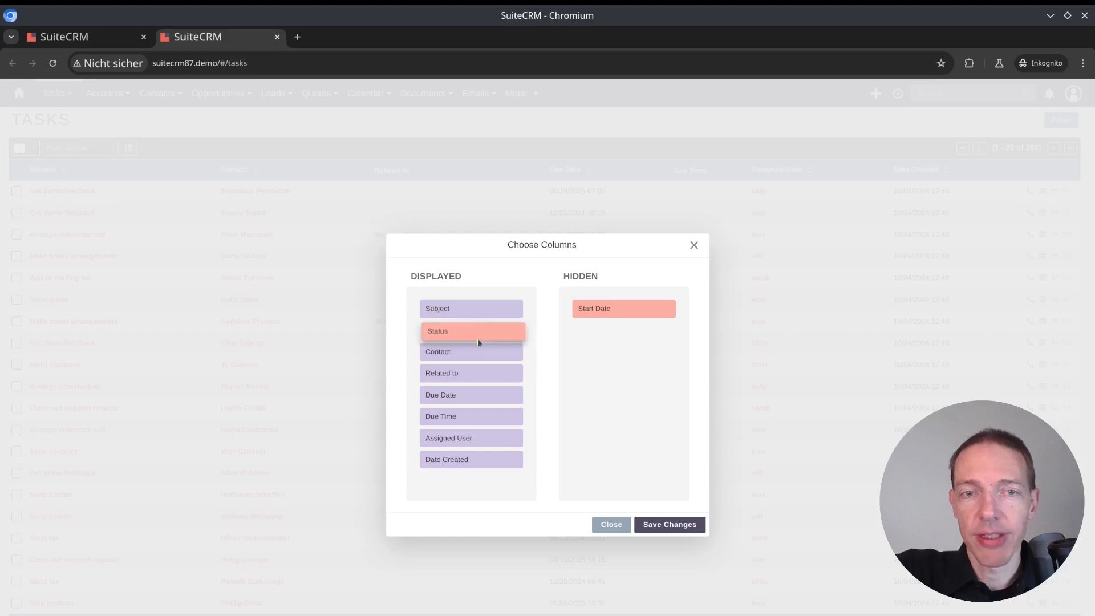
click(688, 525)
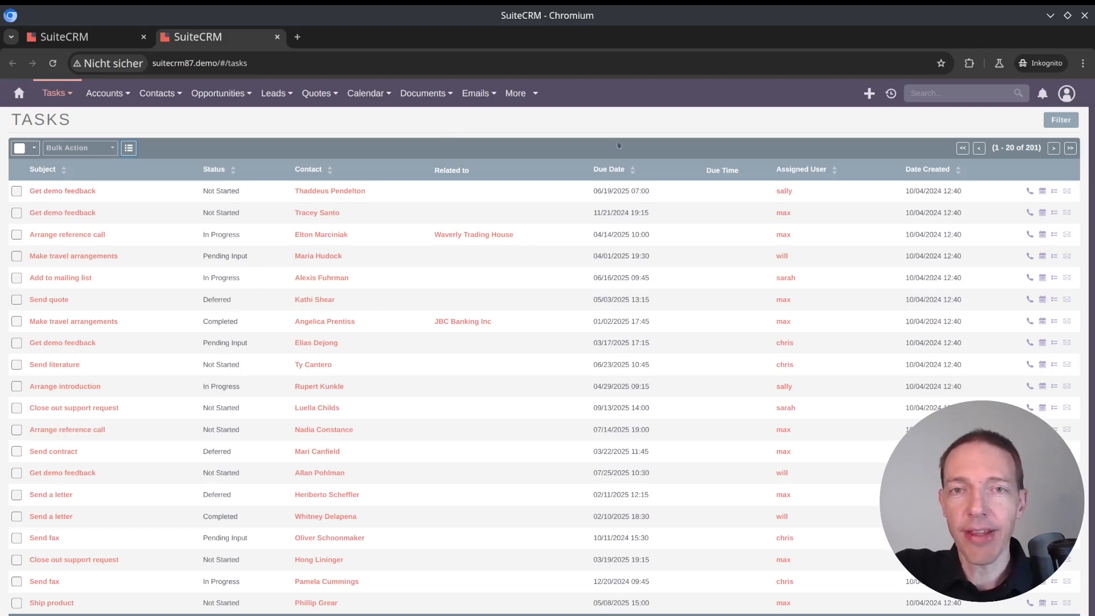
Open the Tasks list filter and set its Status criterion to Not Started, In Progress and Pending Input
click(1060, 120)
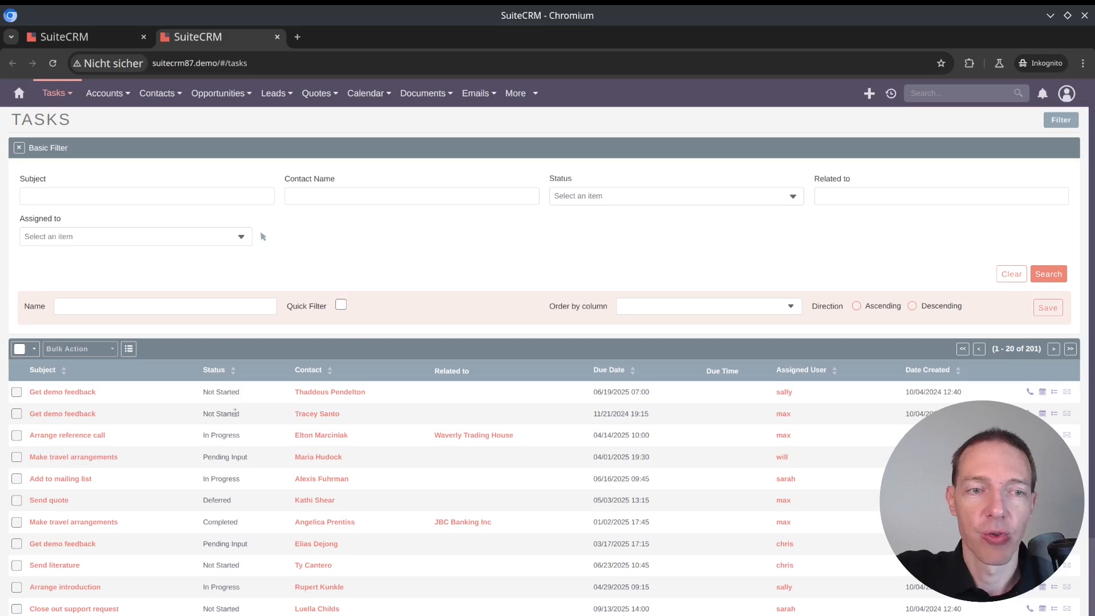
click(208, 308)
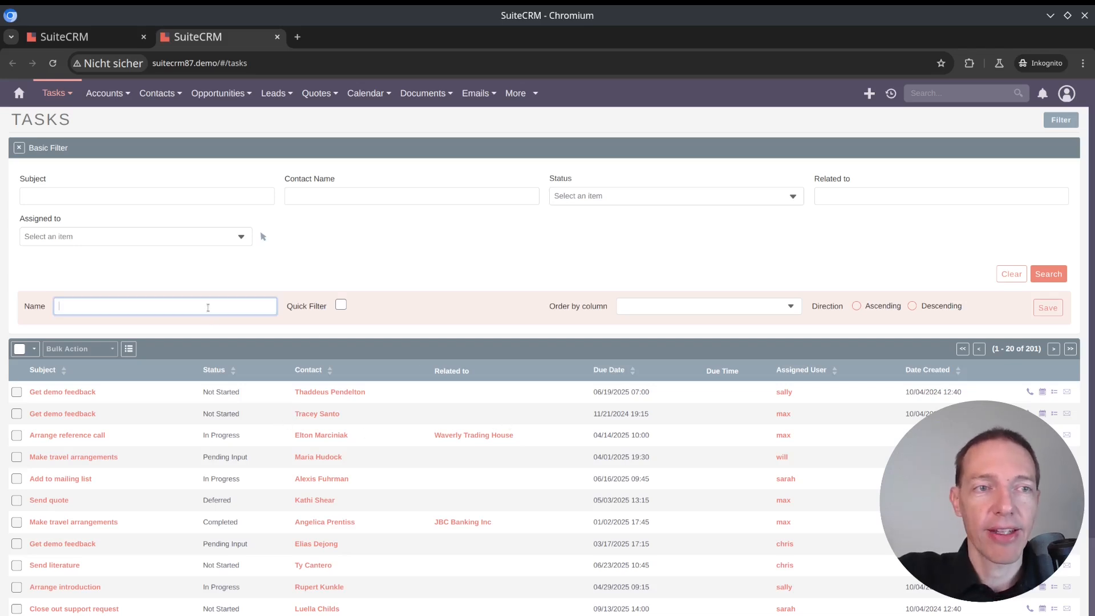
click(659, 195)
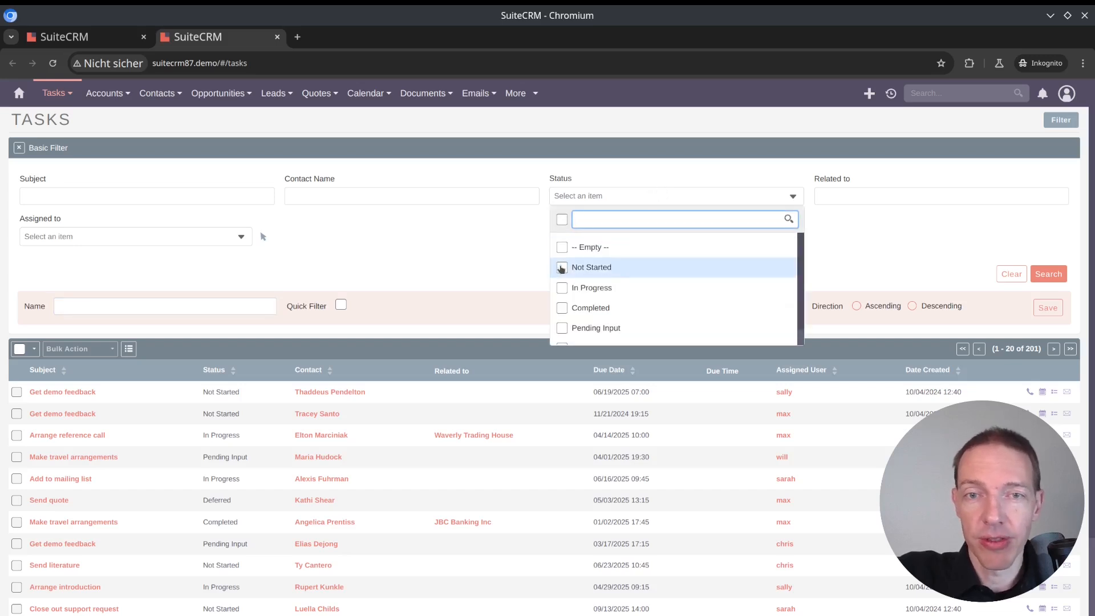
click(562, 268)
click(561, 289)
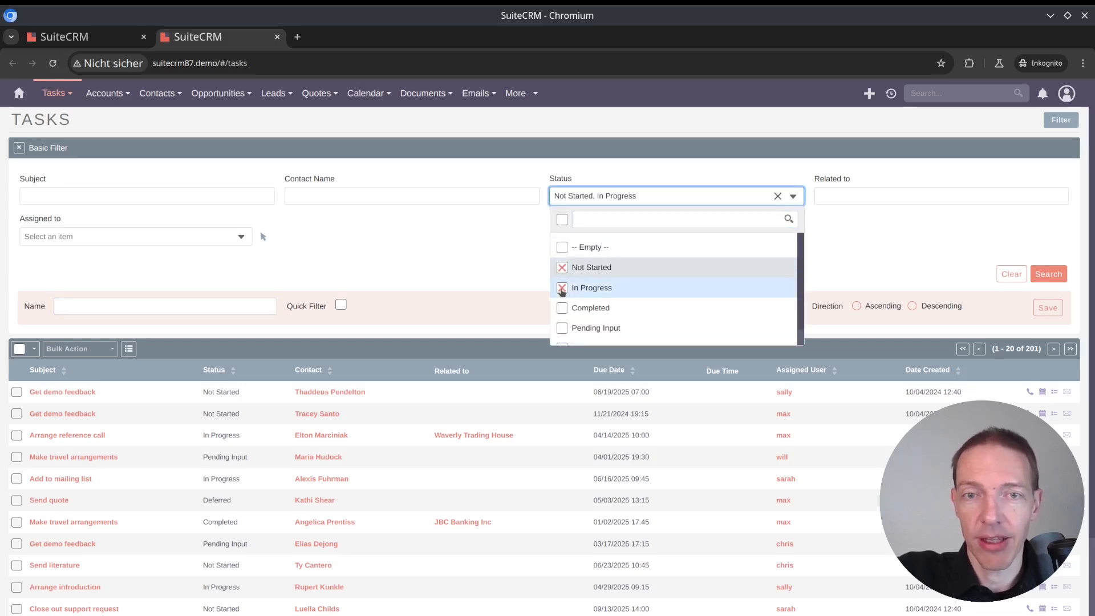
scroll(576, 296, down, 1)
click(561, 310)
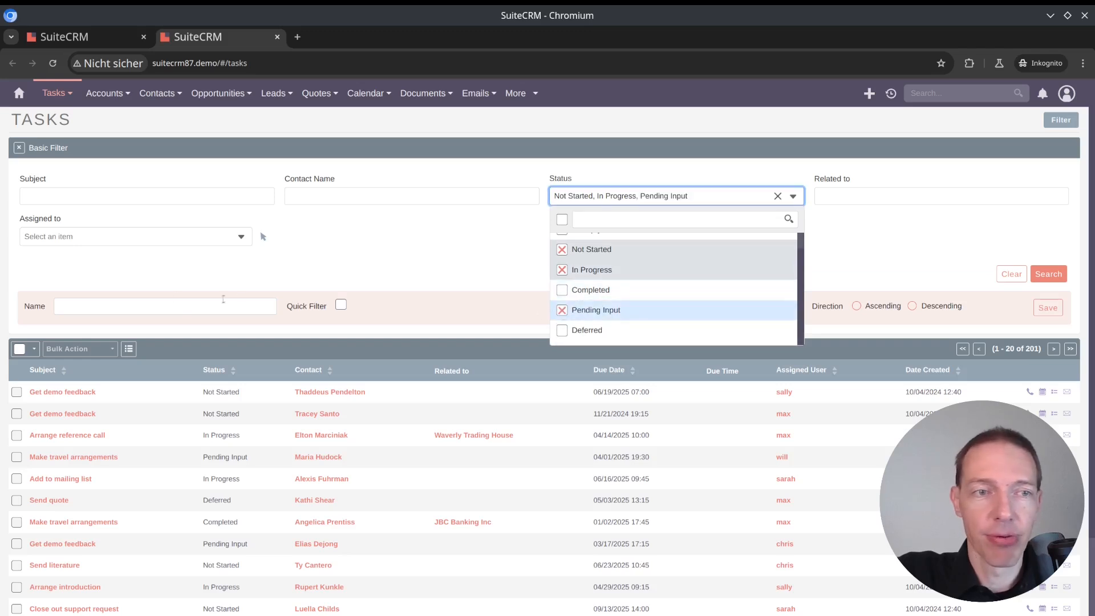
Save the filter as quick filter "Status Active", ordered by Due Date in ascending direction
click(170, 298)
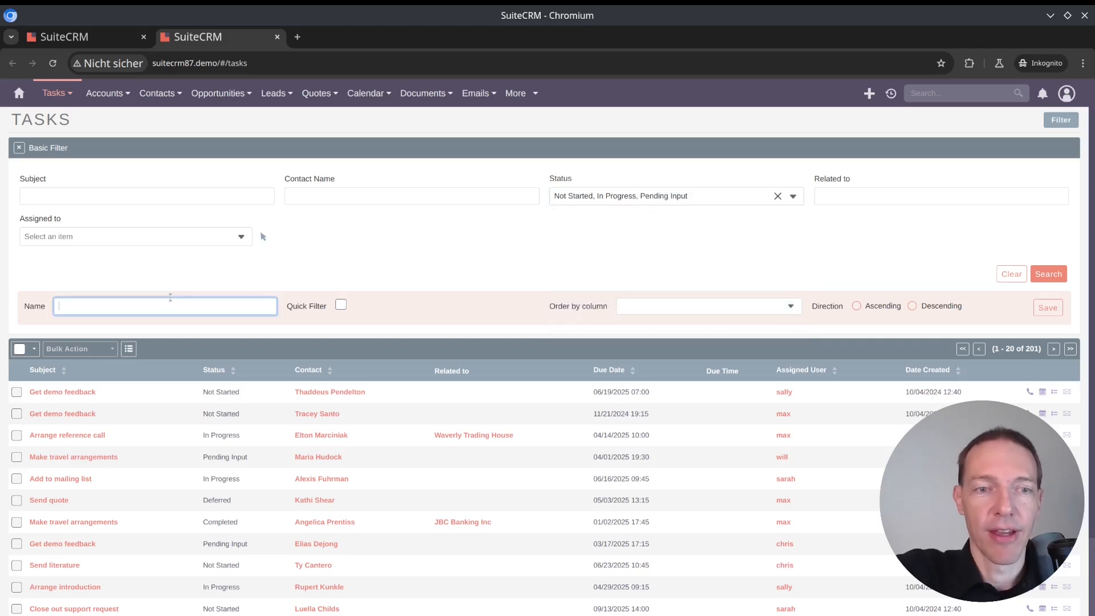
text(Status Active)
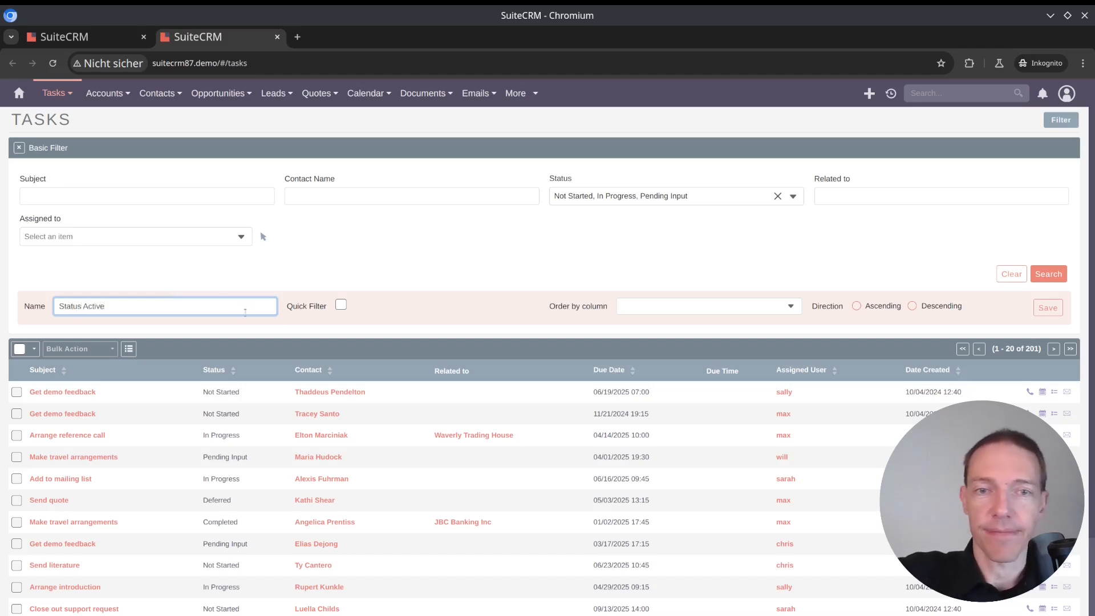
click(341, 304)
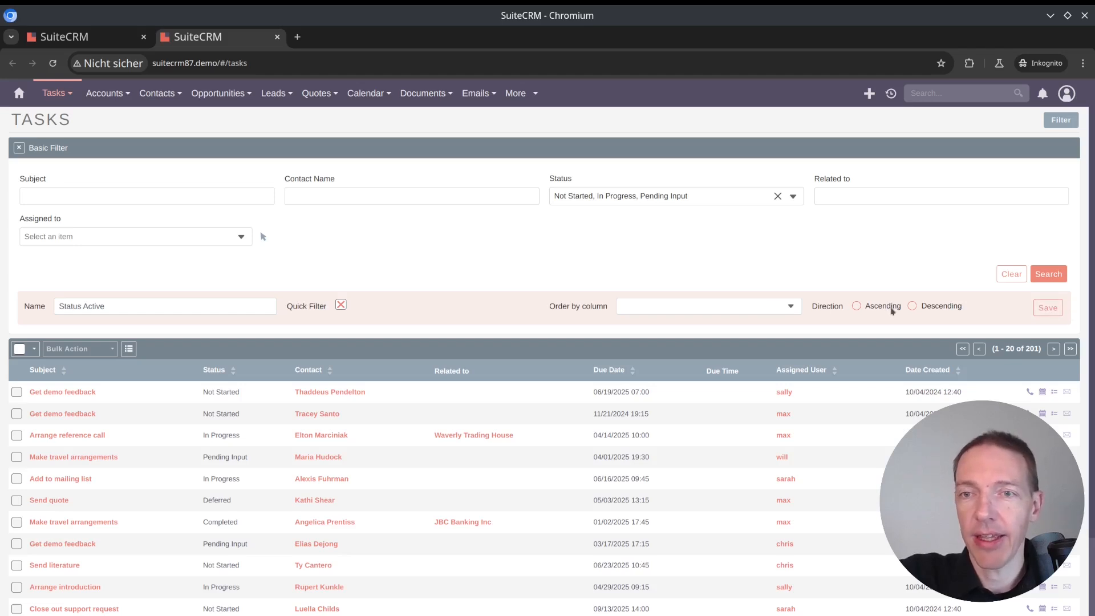
click(781, 312)
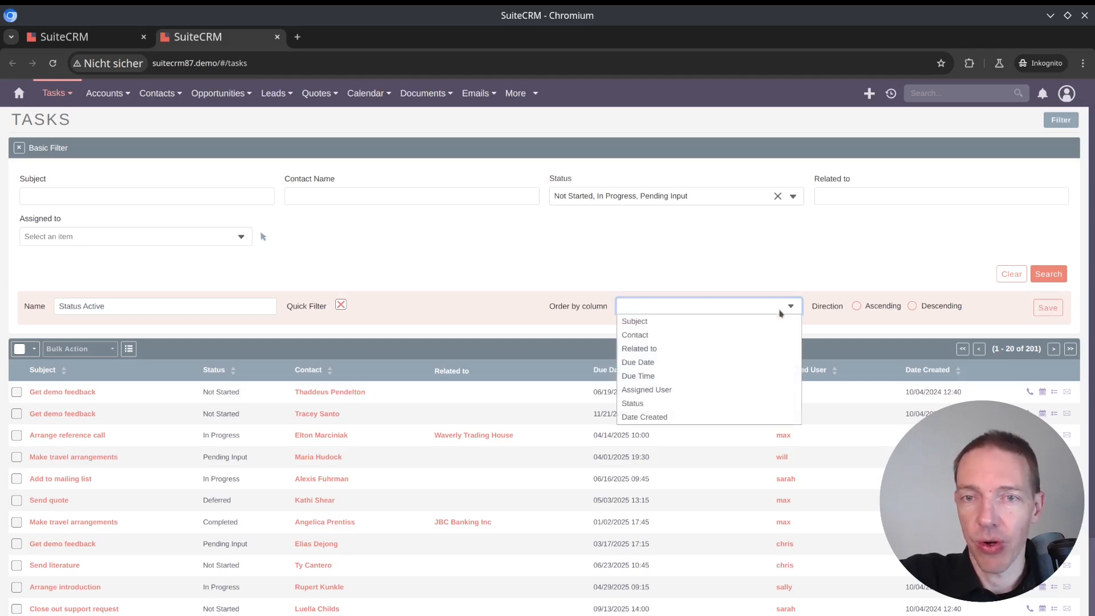
click(660, 363)
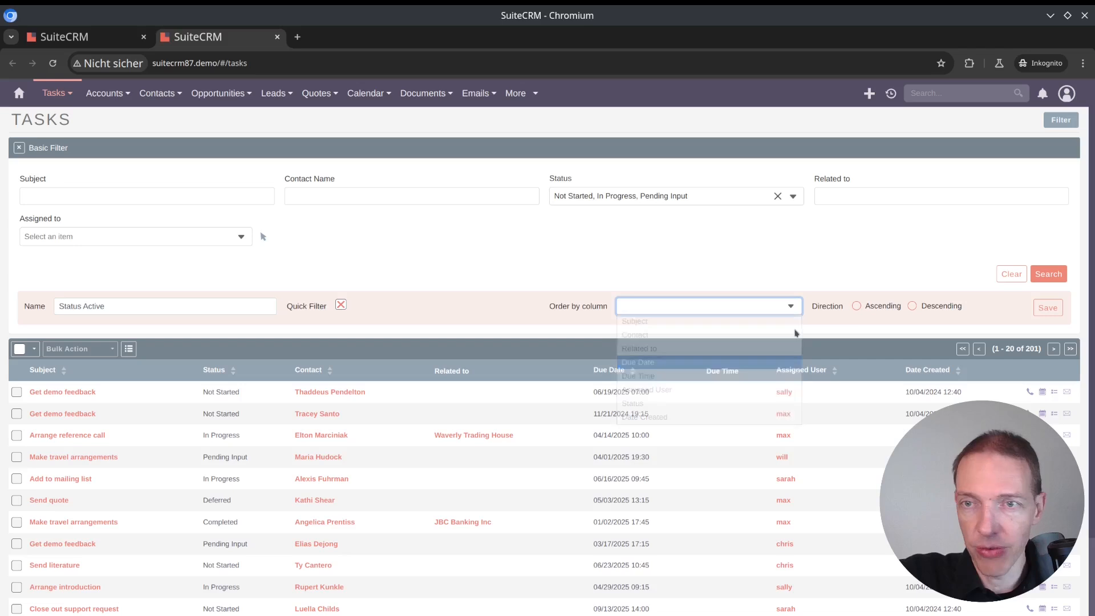
click(912, 306)
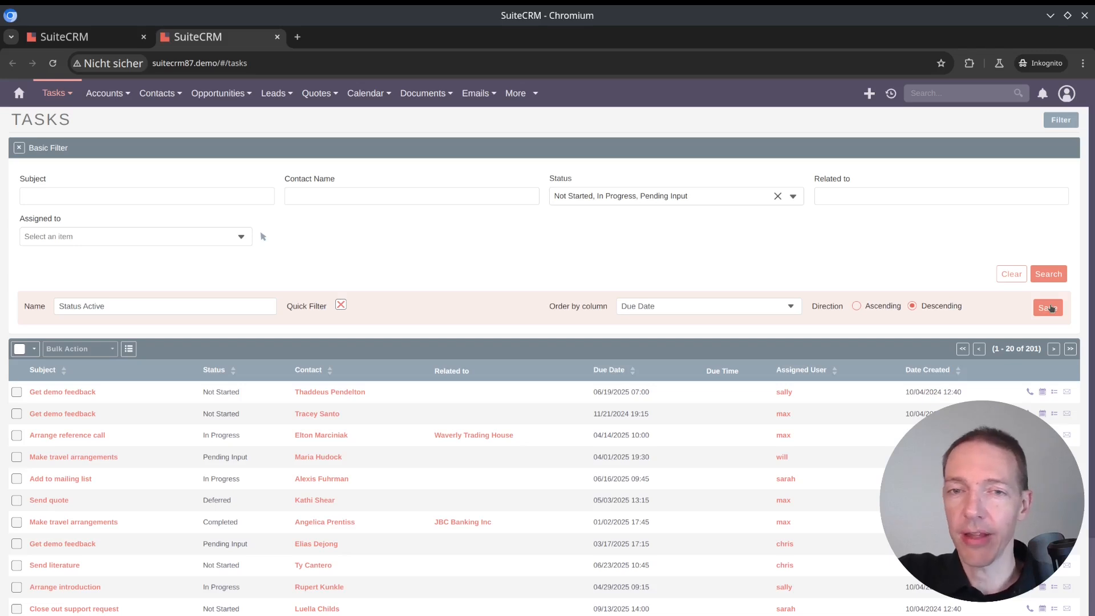
click(857, 306)
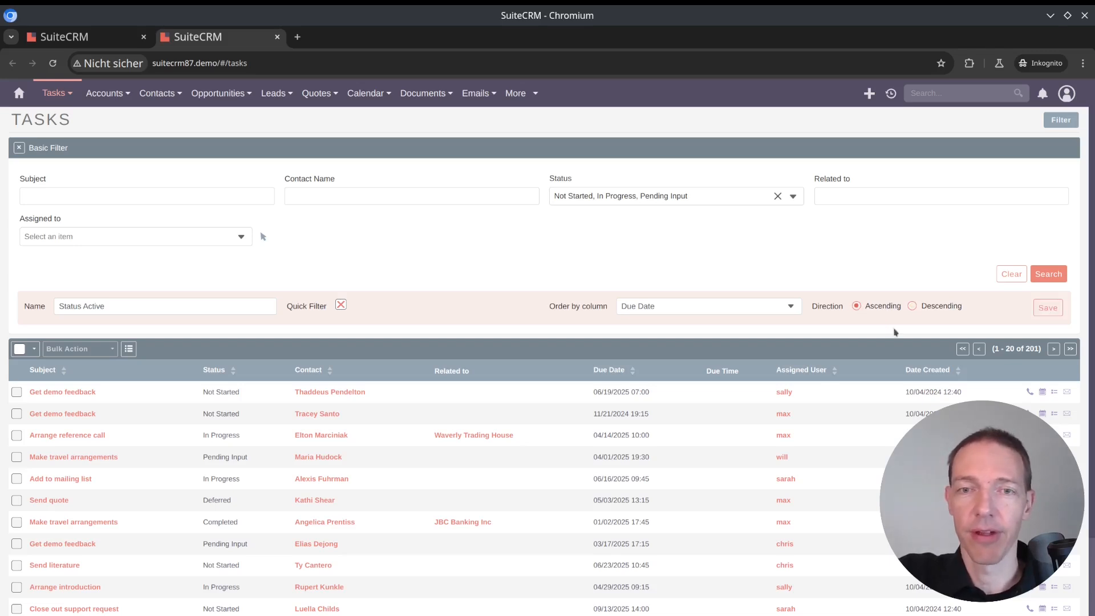
click(1047, 307)
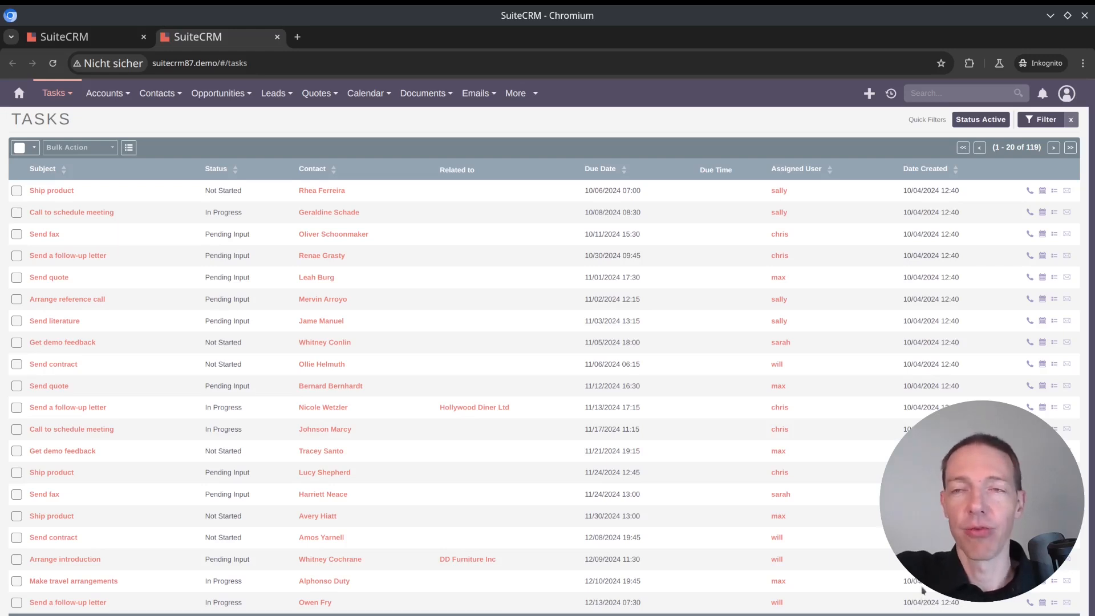
Reopen the saved filter's criteria, then open the administration area in a new browser tab and go to Studio
click(1038, 122)
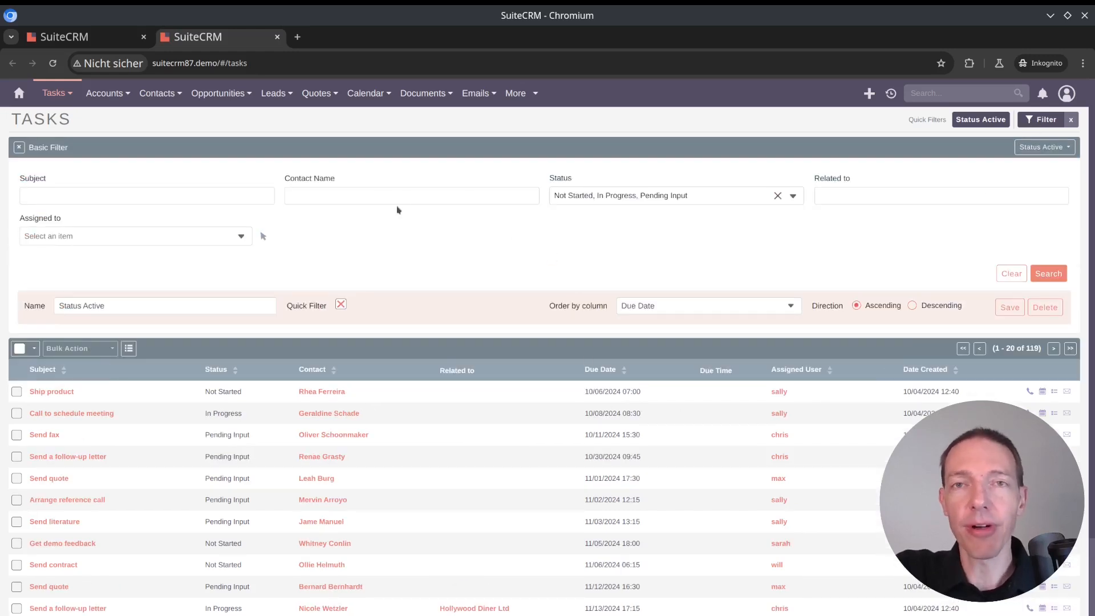
click(1066, 93)
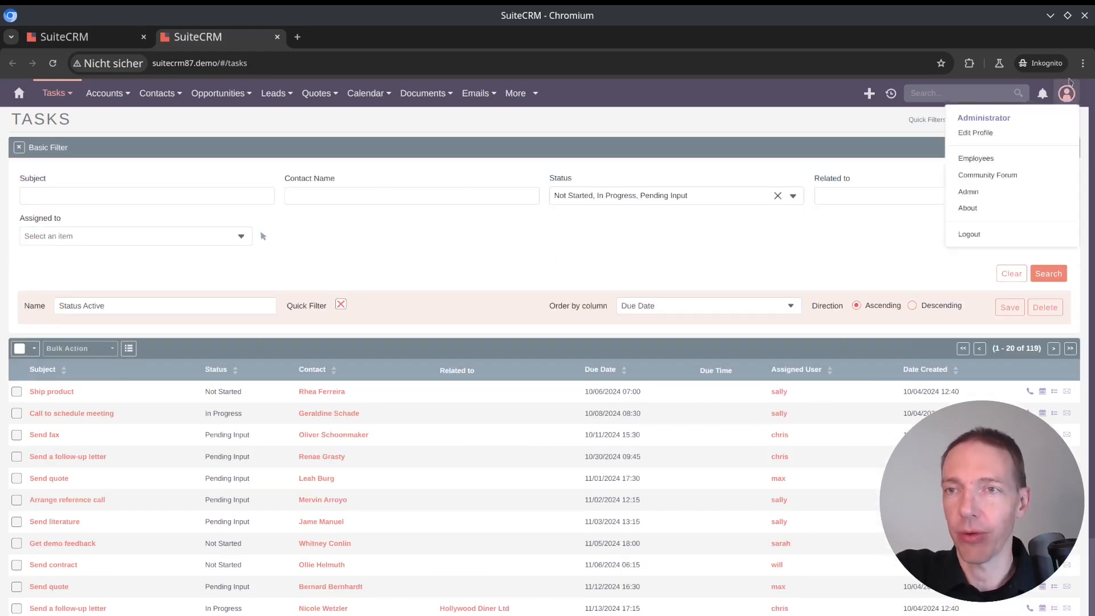
middle_click(967, 208)
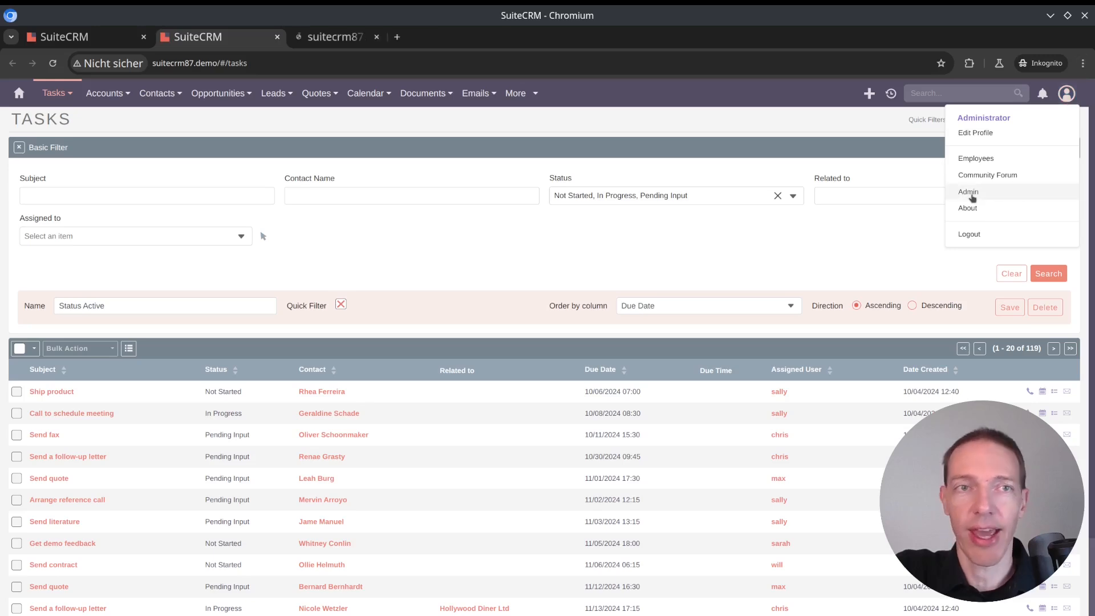
click(343, 37)
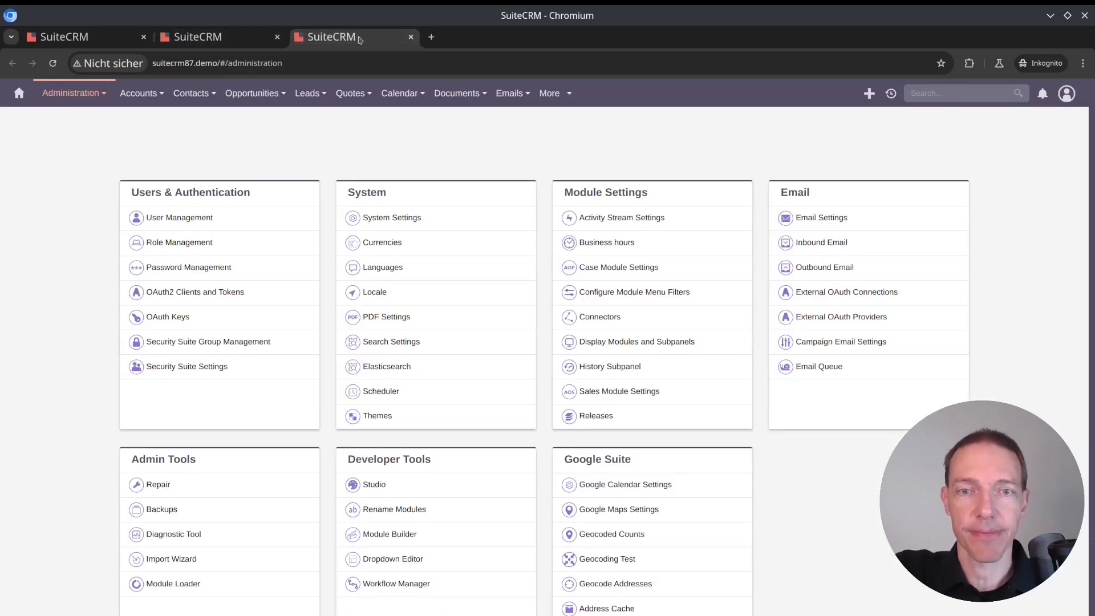
click(372, 485)
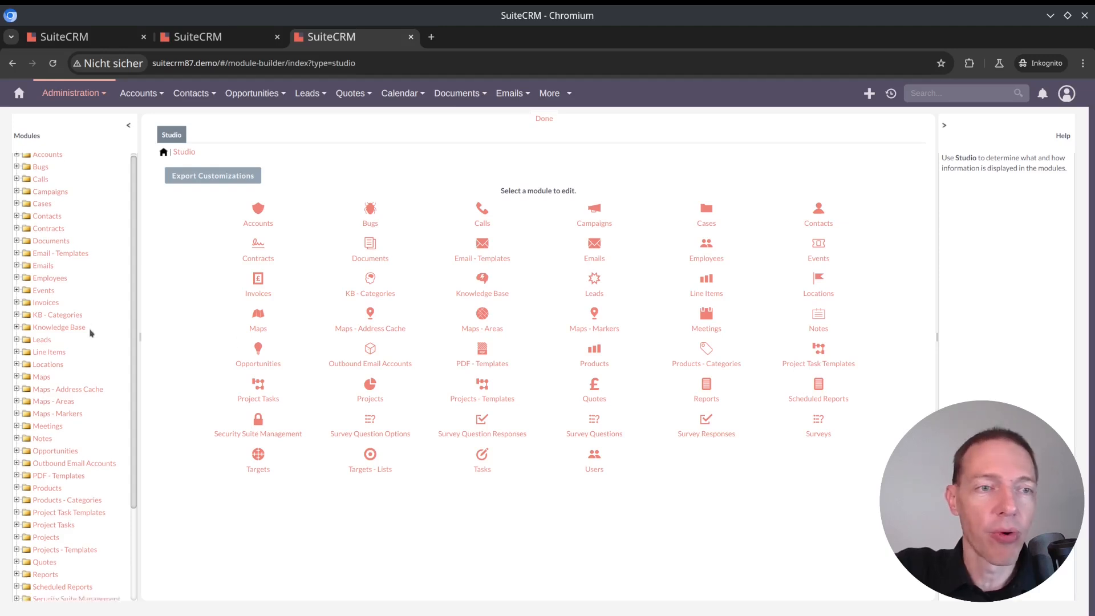
Open the Advanced Filter layout of the Tasks module in Studio
scroll(91, 333, down, 2)
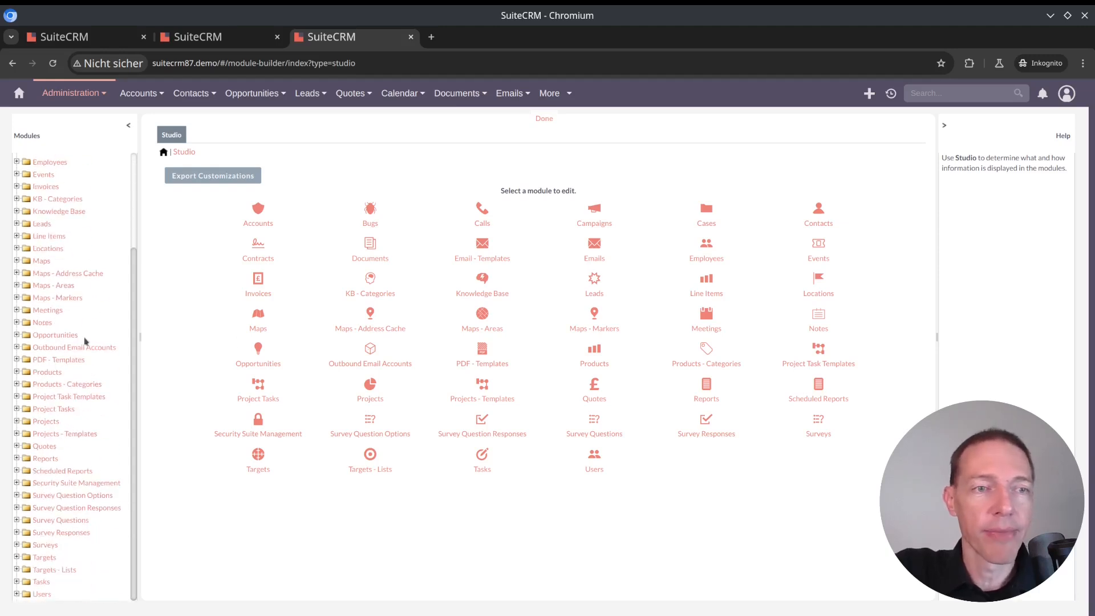
click(15, 582)
scroll(17, 581, down, 2)
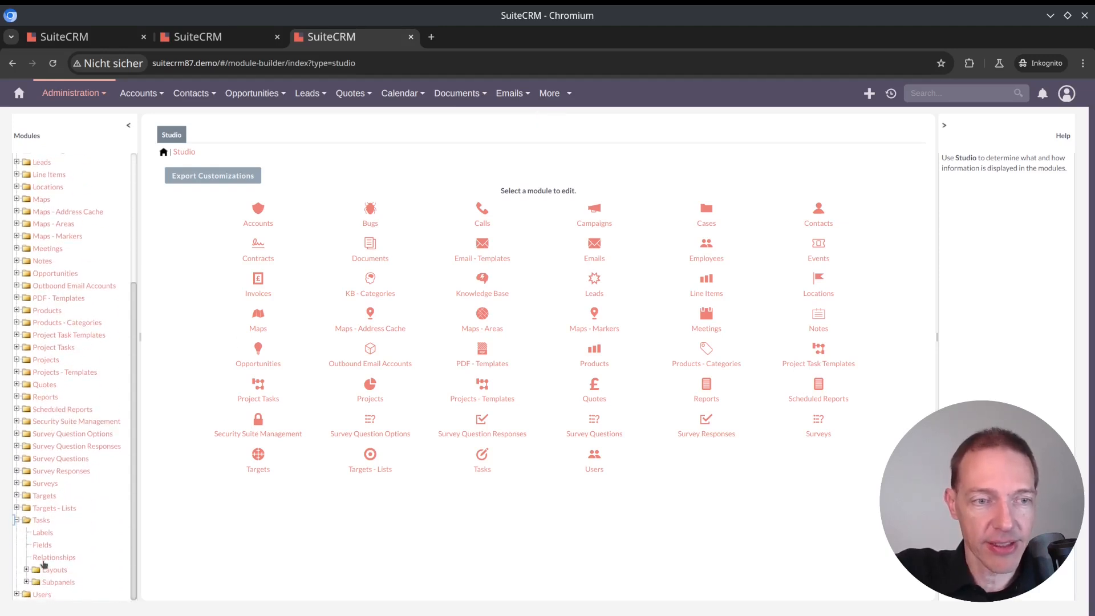
click(25, 582)
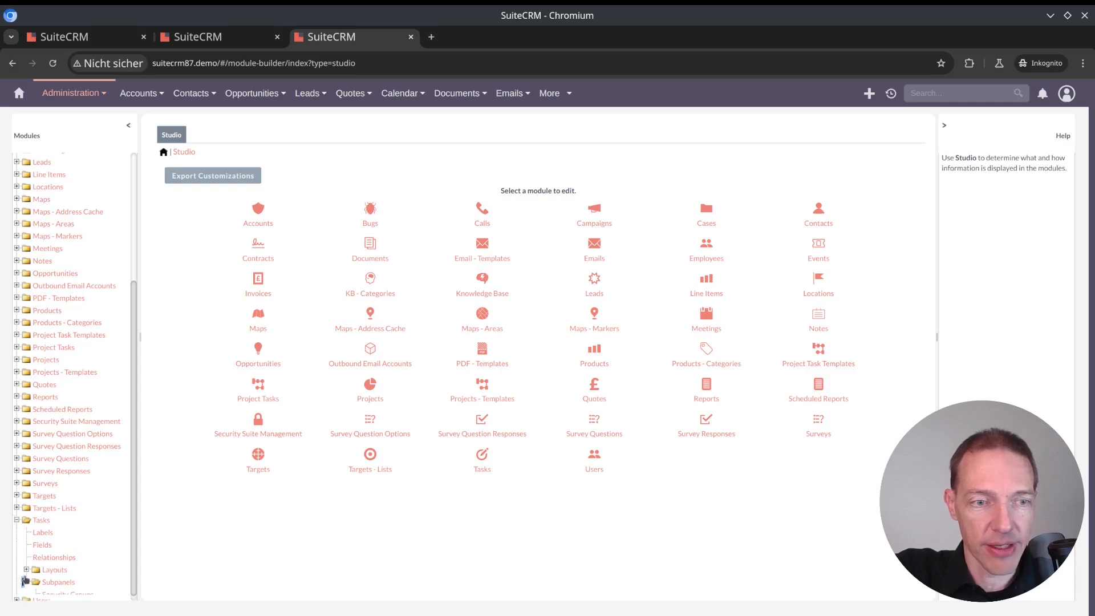
click(26, 569)
scroll(69, 486, down, 2)
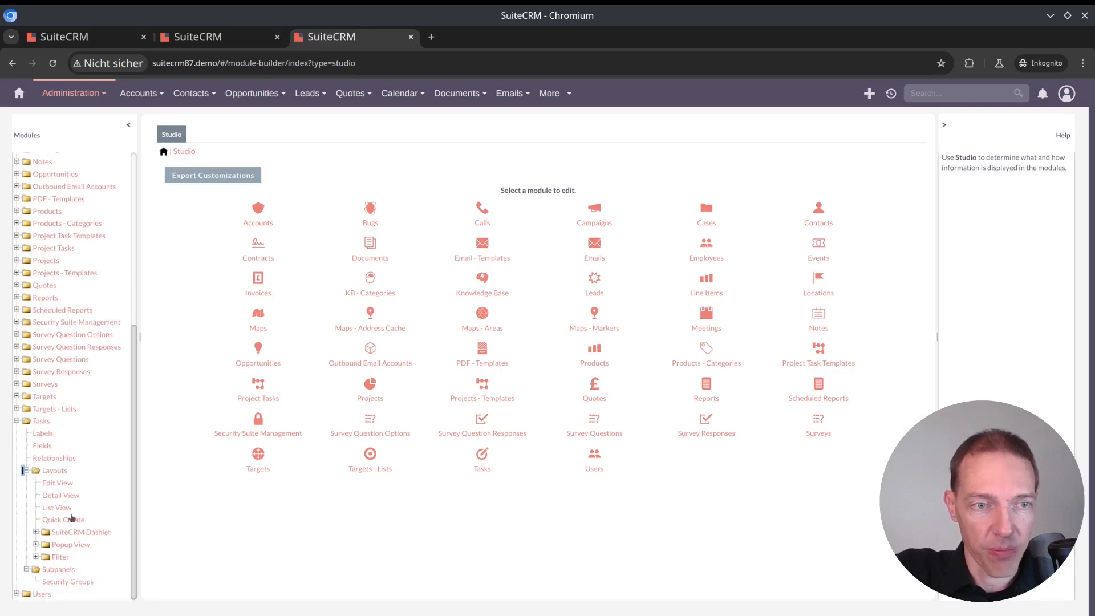
click(35, 556)
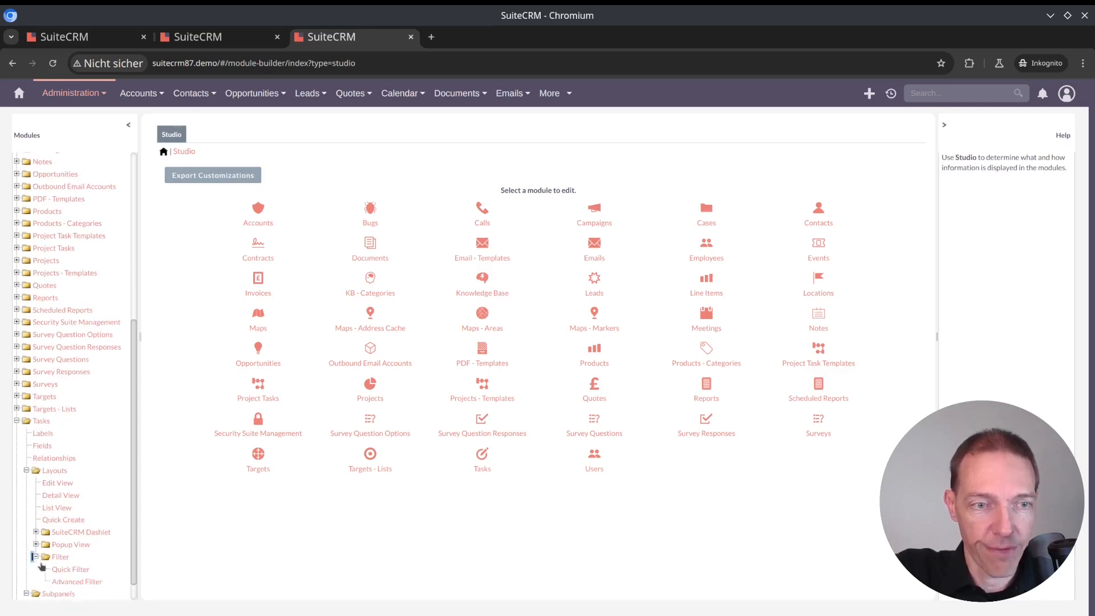
click(80, 582)
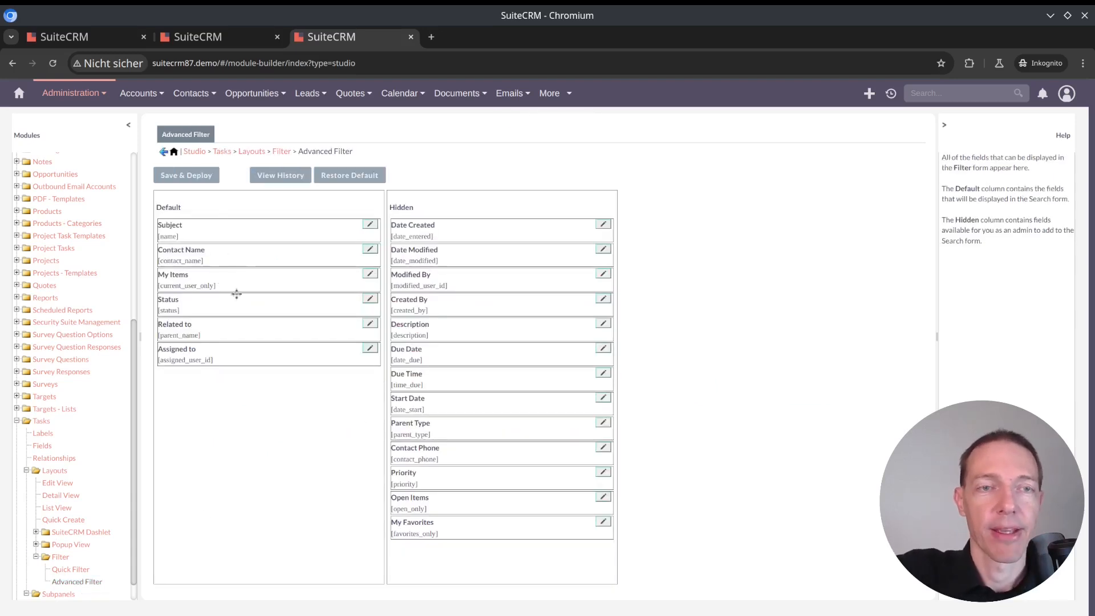
Compare the layout with the Tasks filter form, add Due Date below Contact Name in the Default fields, and save and deploy
key(ctrl+Page_Up)
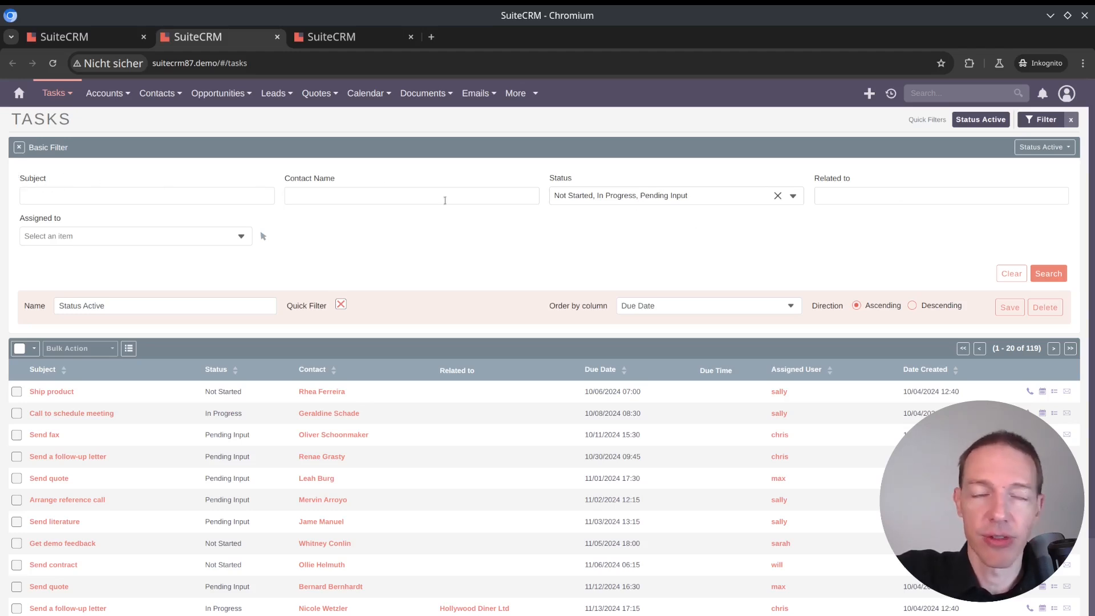
key(ctrl+Page_Down)
key(ctrl+Page_Up)
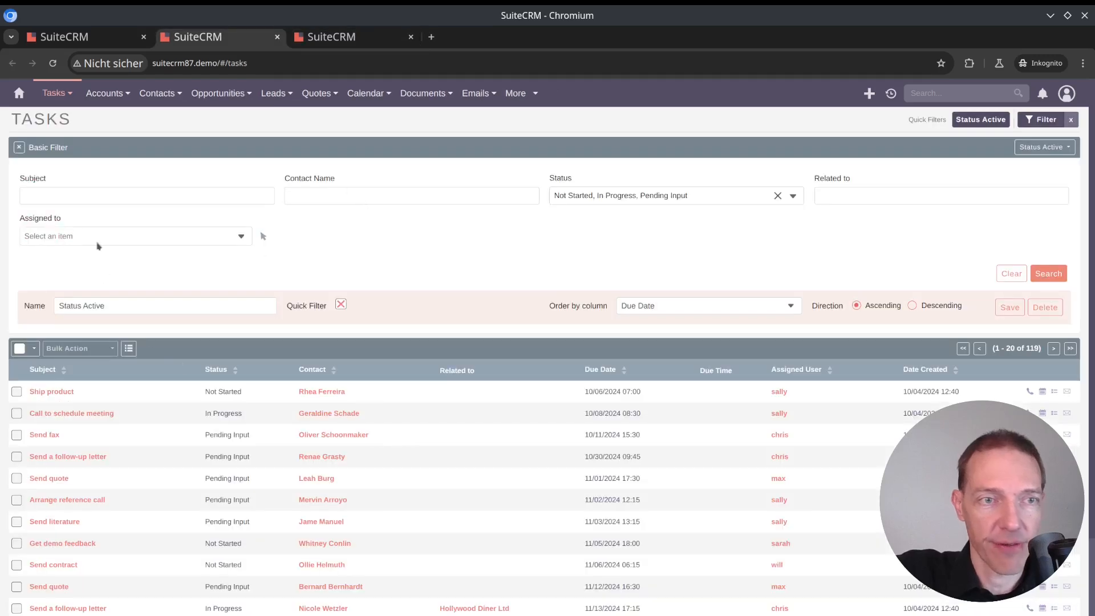
key(ctrl+Tab)
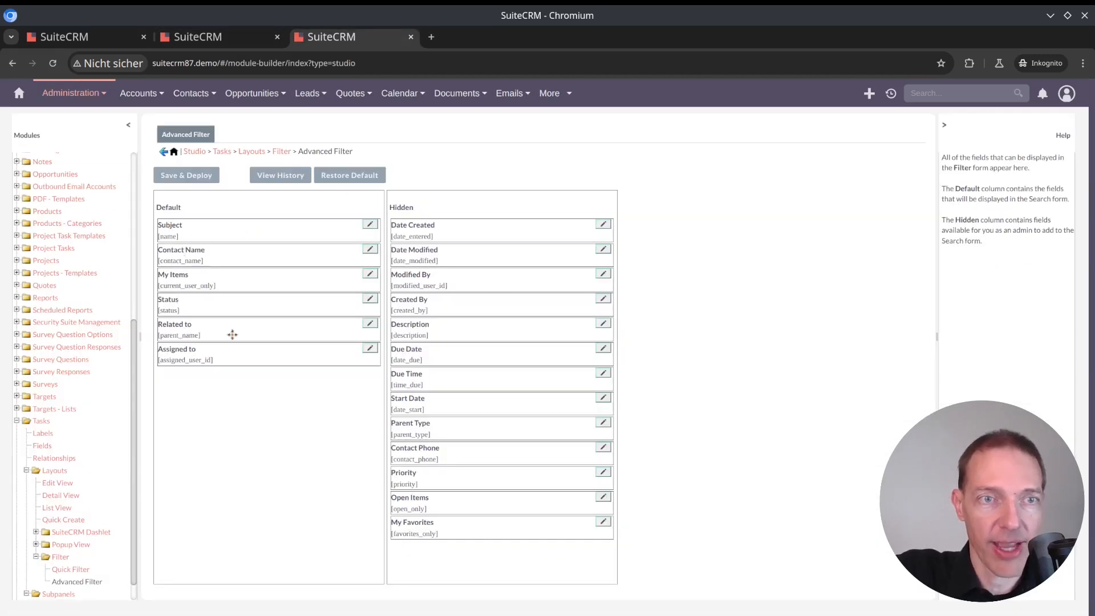
key(ctrl+shift+Tab)
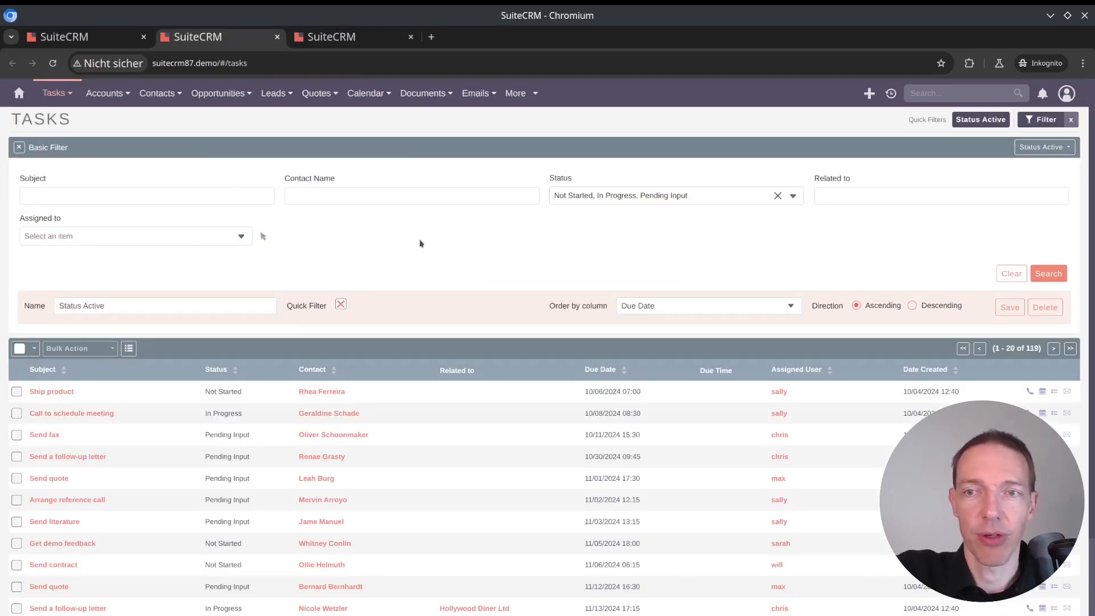
key(ctrl+Tab)
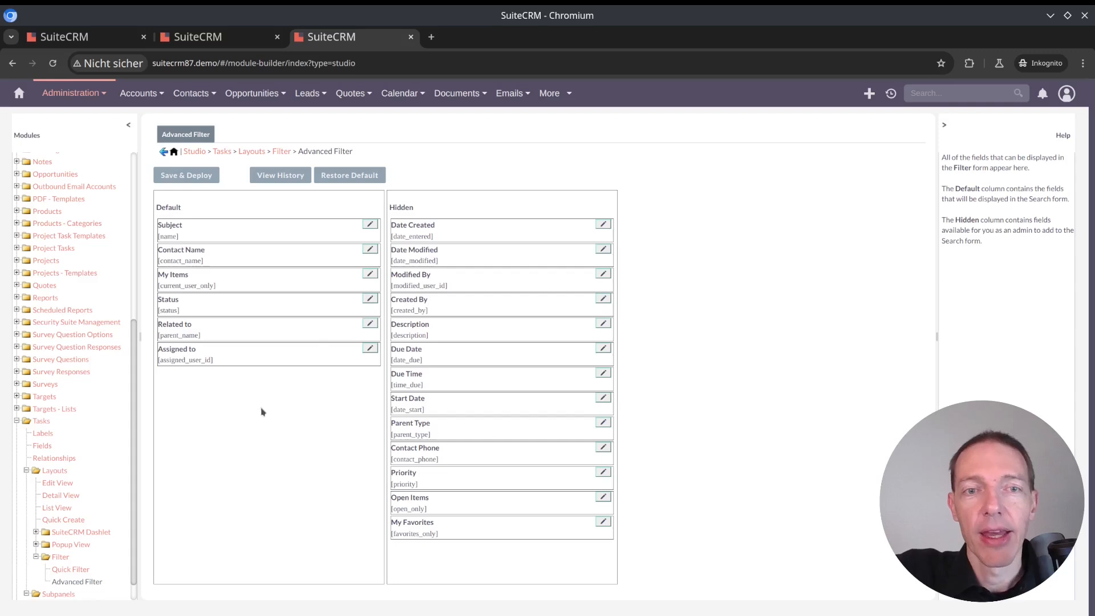
drag(449, 349, 272, 262)
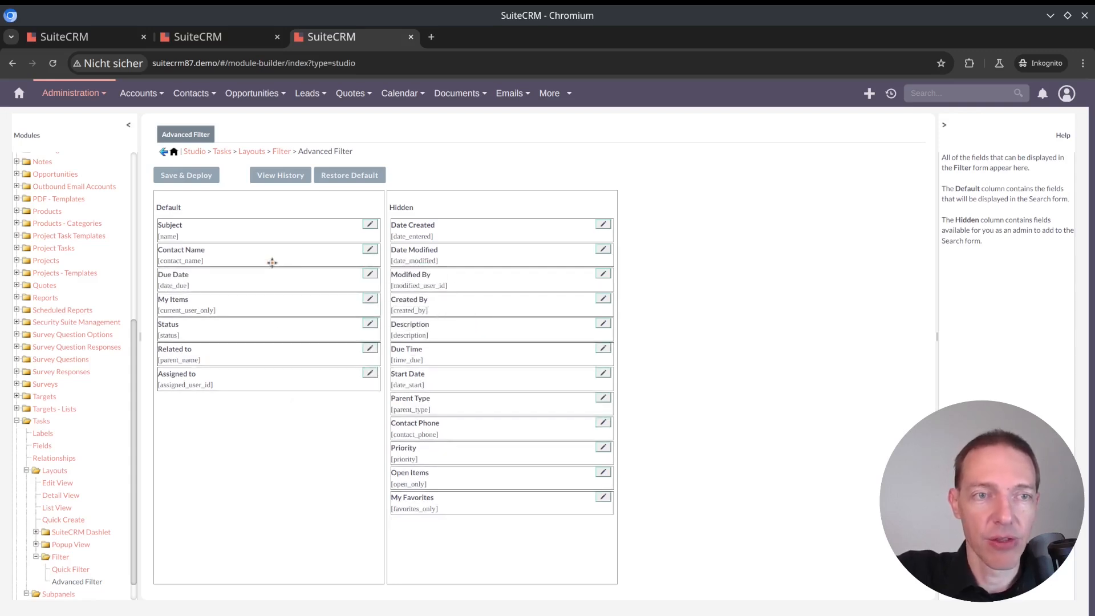
click(191, 178)
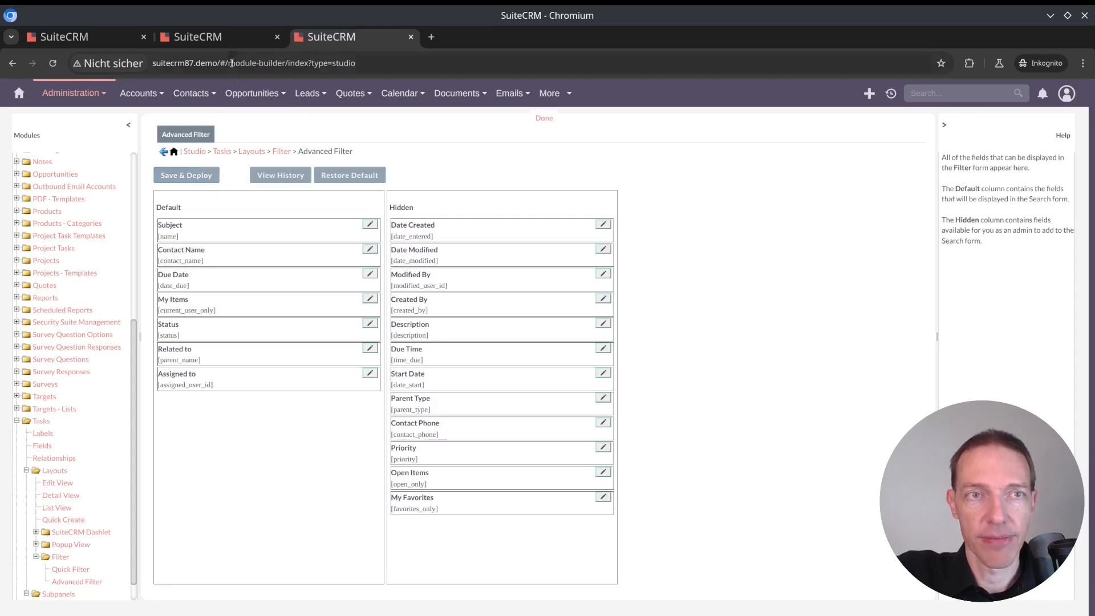
Return to the Tasks list, reload it, and set the Due Date criterion of the Status Active filter to Next 7 Days
click(235, 32)
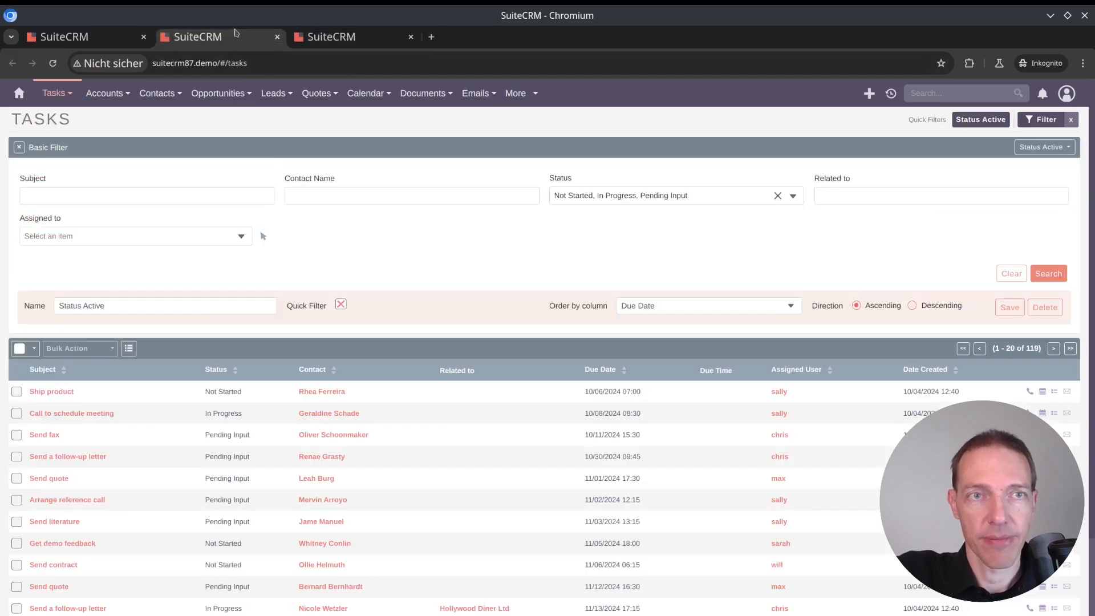
key(F5)
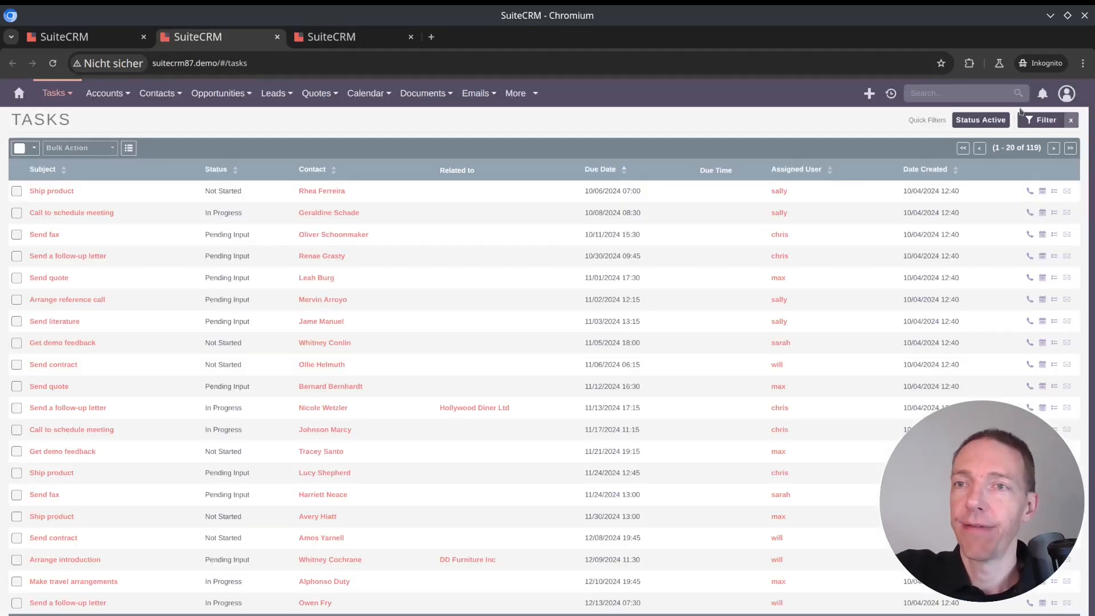
click(1042, 120)
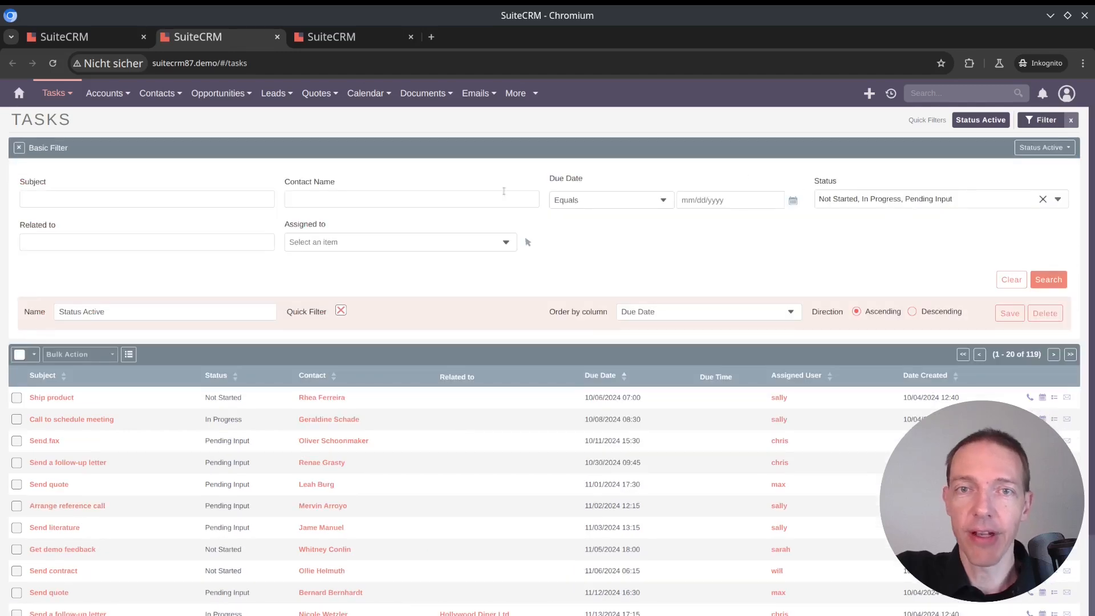
click(632, 205)
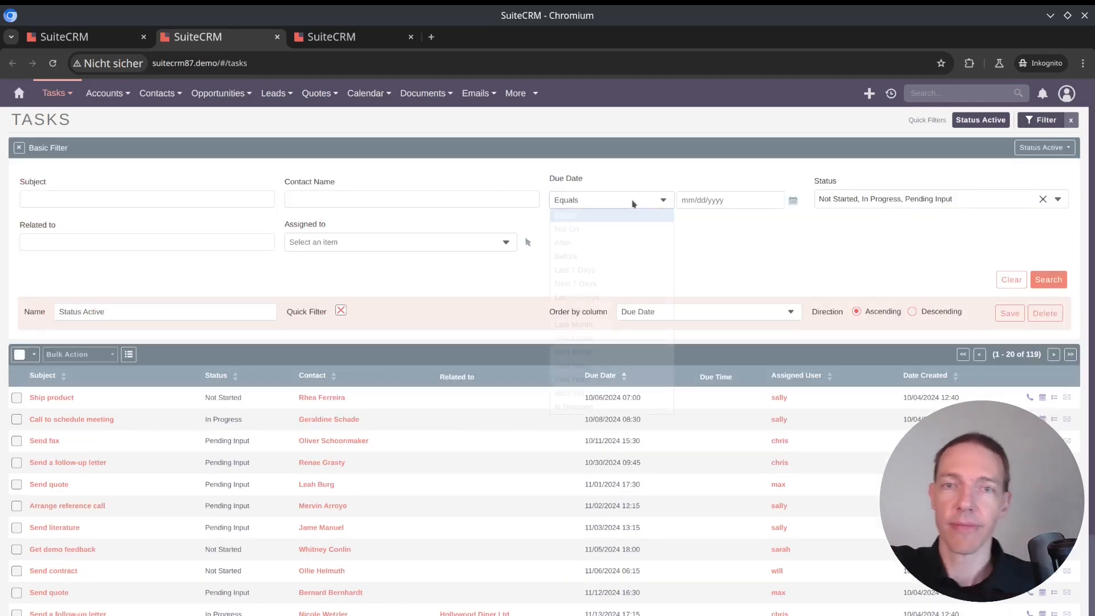
click(615, 285)
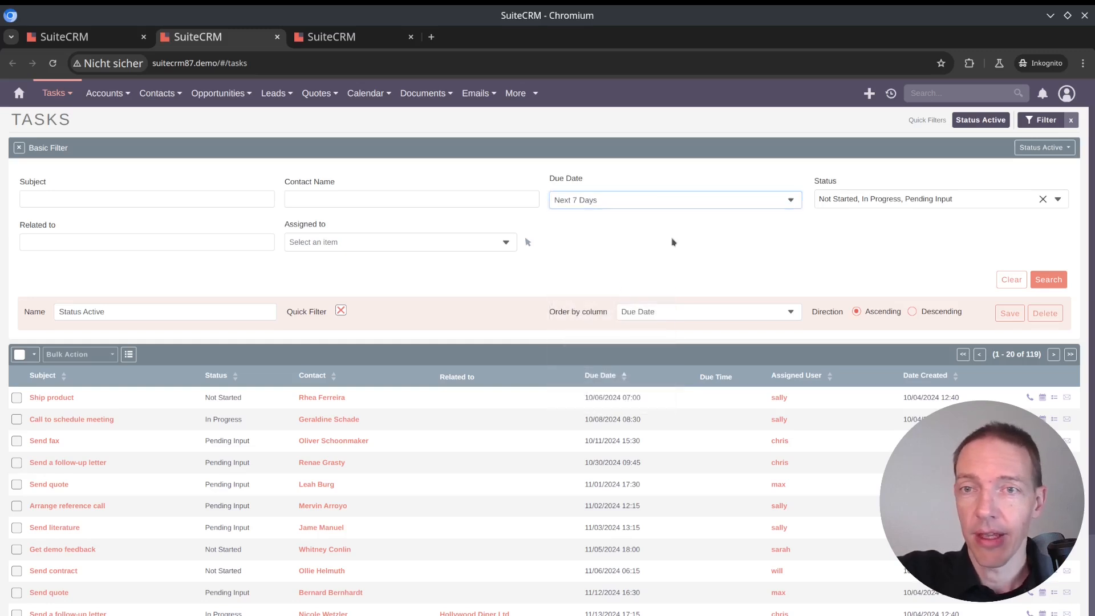
Rename the saved filter as "Status Active next 7 Days" and save it
click(180, 313)
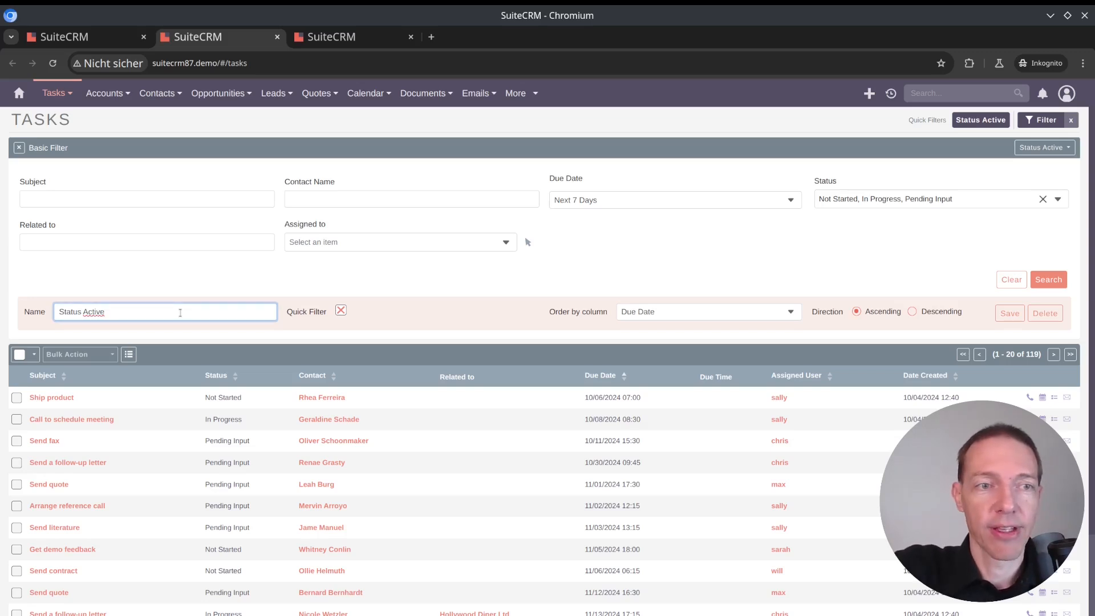
text(nex)
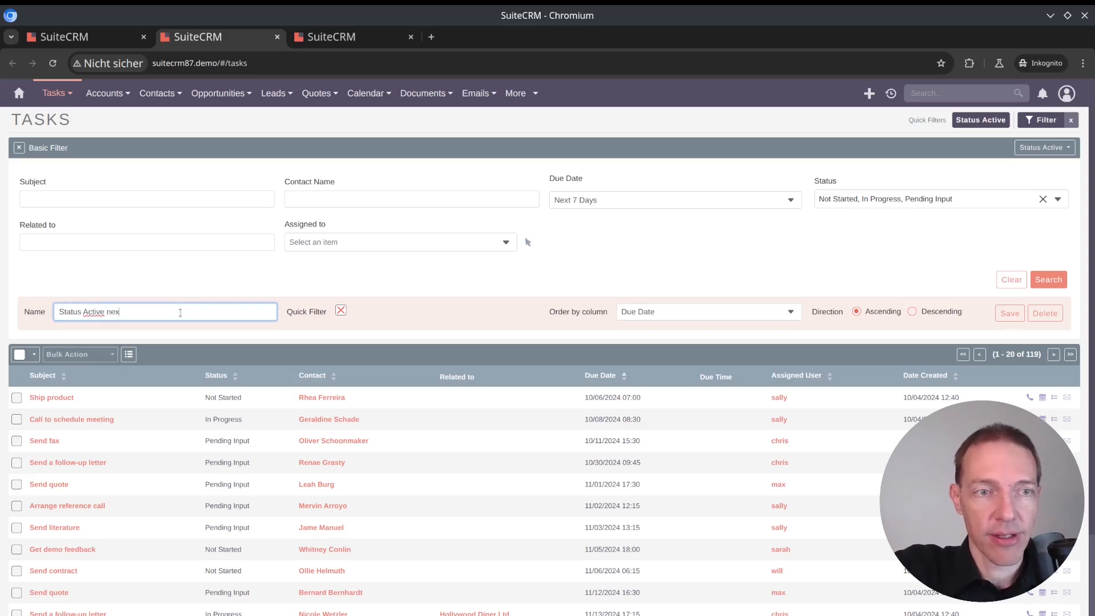
text(t 7 Days)
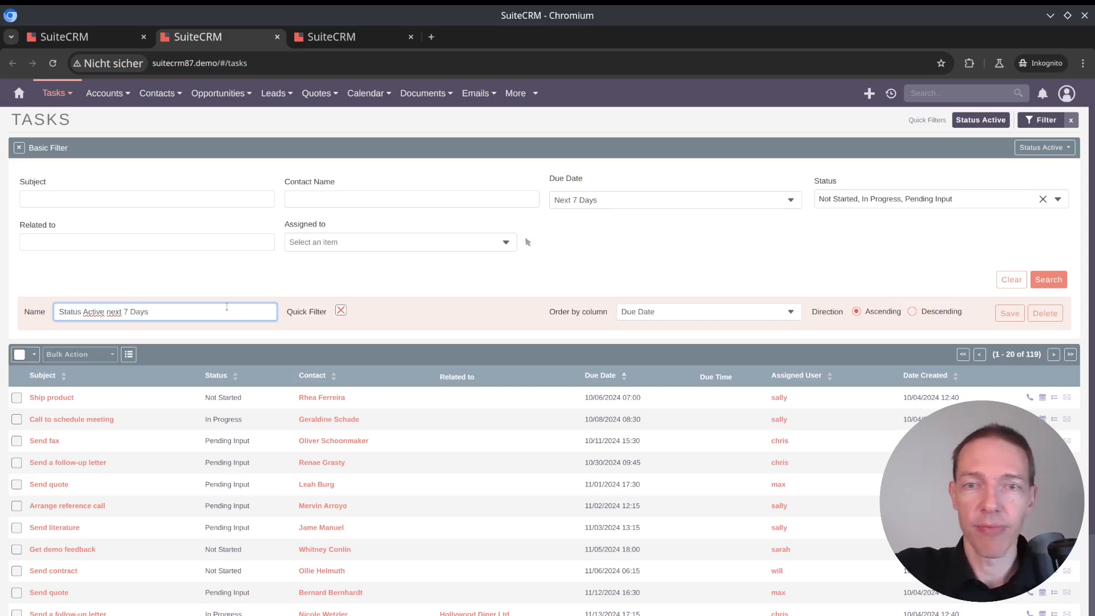
click(1009, 313)
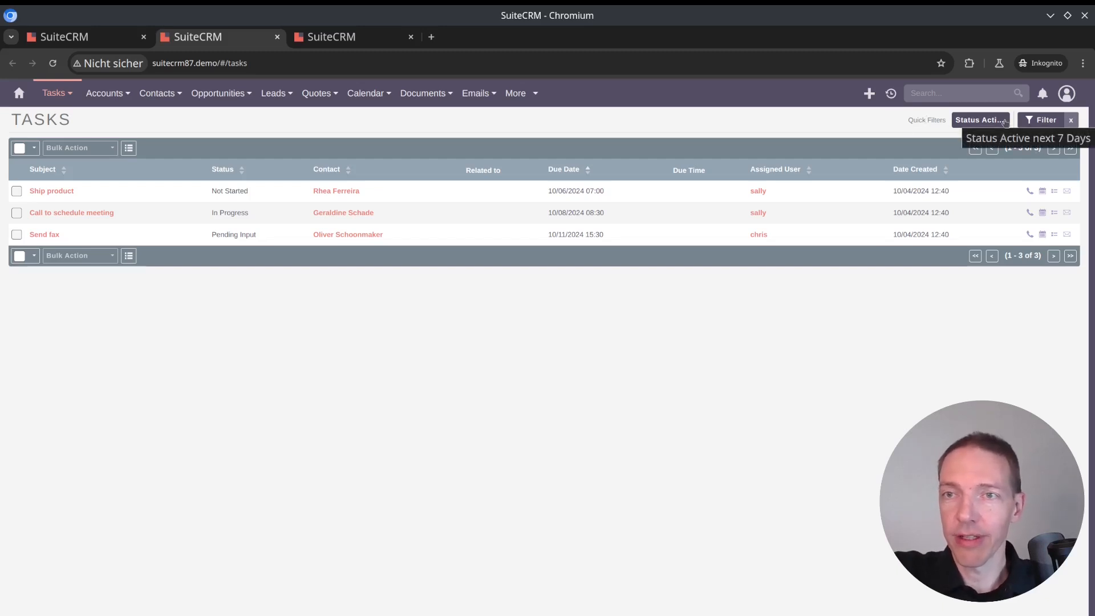
Clear the filter to check the total number of tasks, and reapply the "Status Active next 7 Days" quick filter
click(1072, 120)
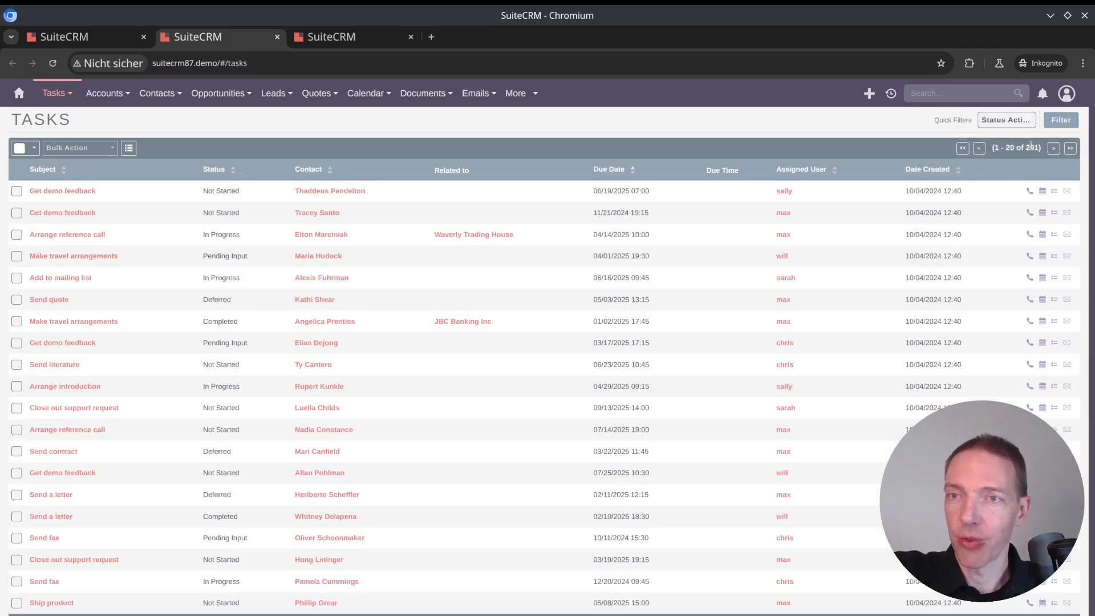
double_click(1032, 148)
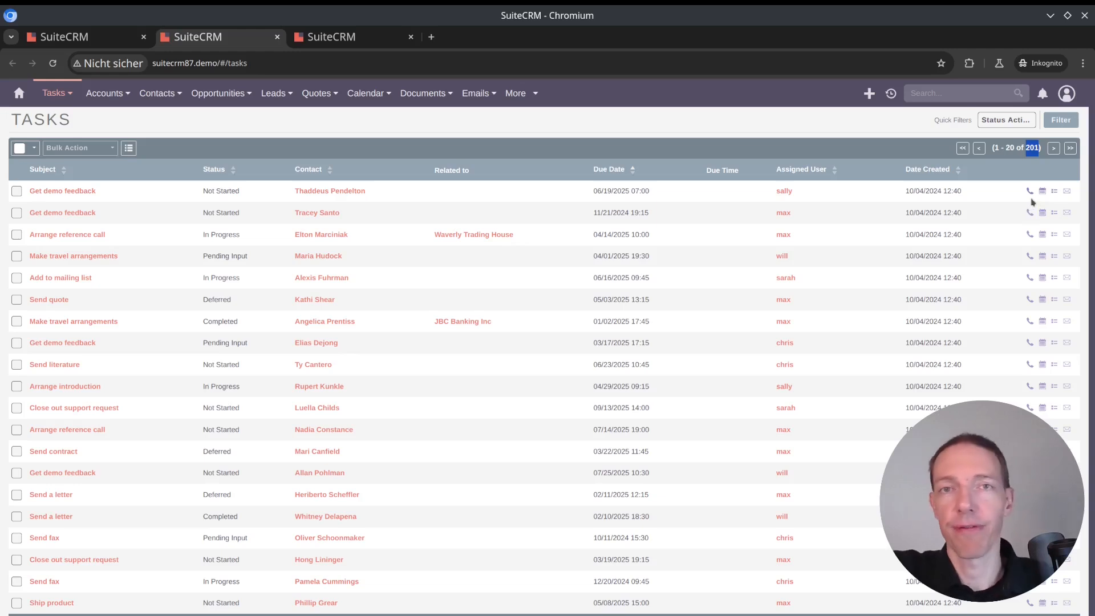
click(1012, 121)
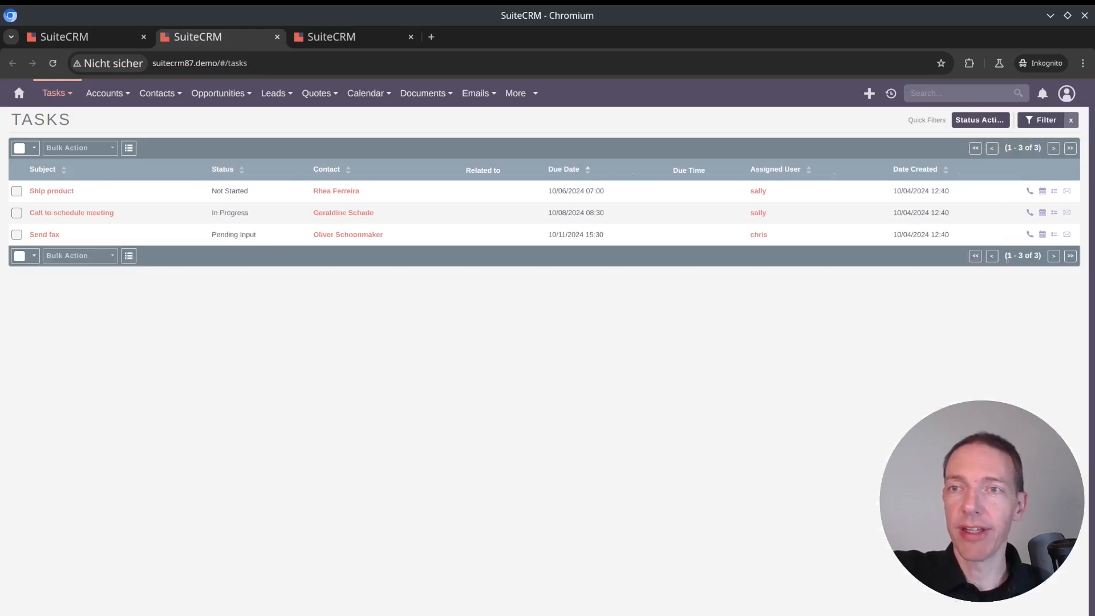